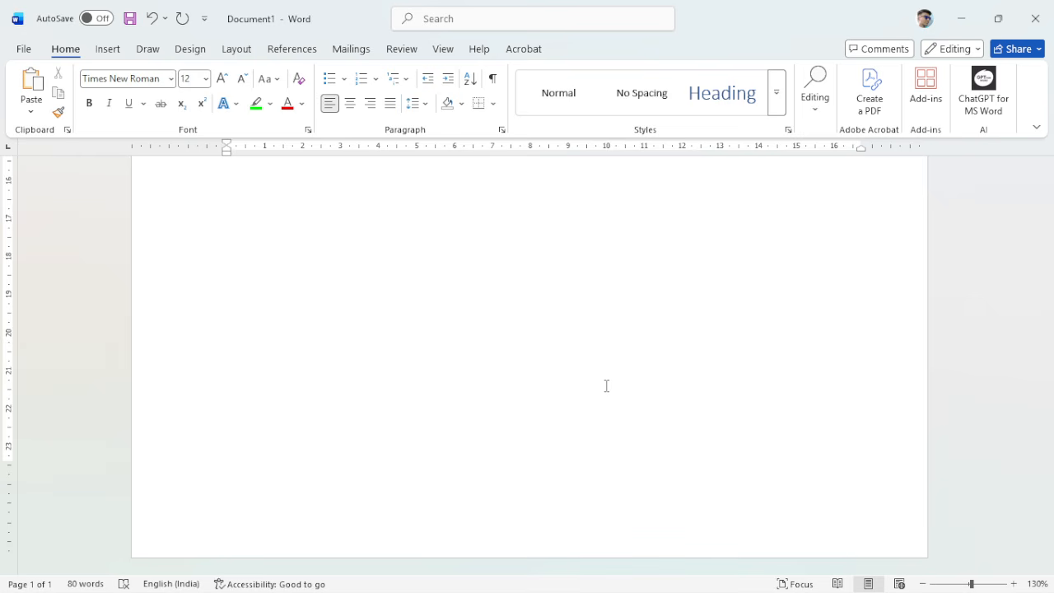
Remove the bold formatting from the entire notice text
scroll(606, 385, up, 5)
scroll(607, 386, up, 8)
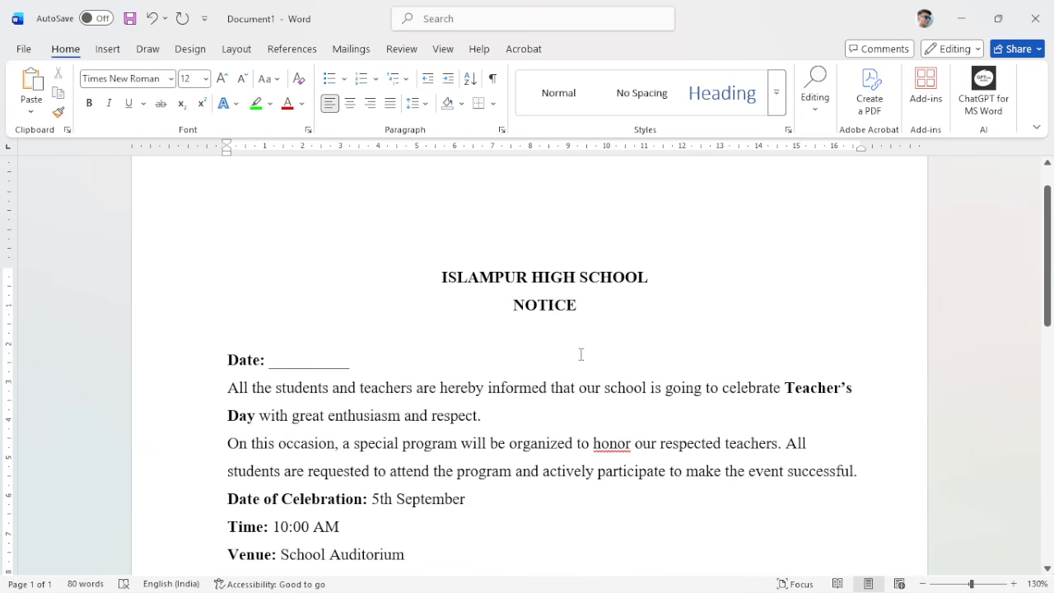
scroll(580, 355, up, 1)
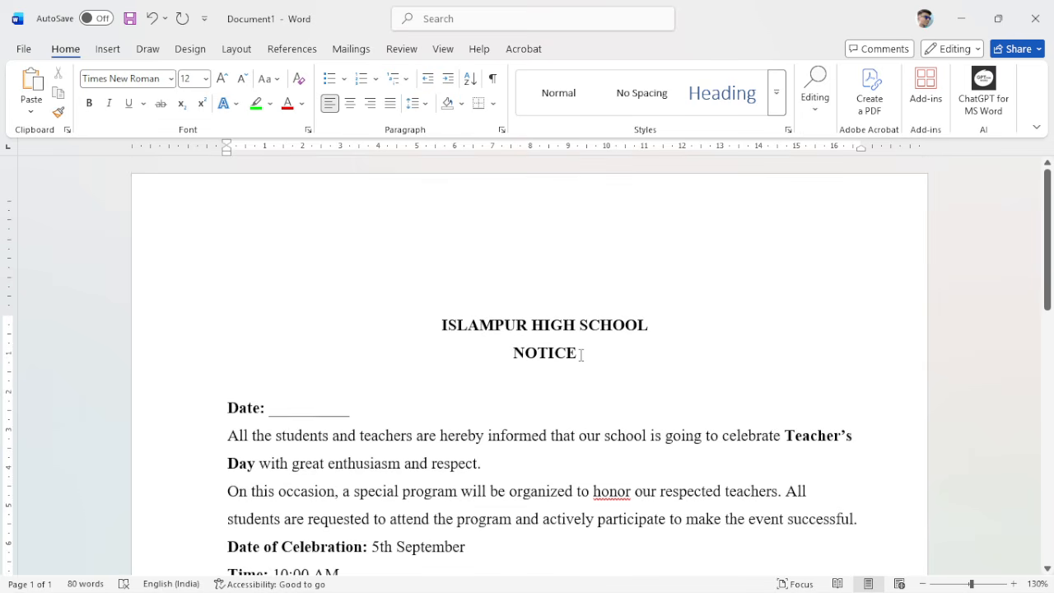
scroll(581, 355, down, 5)
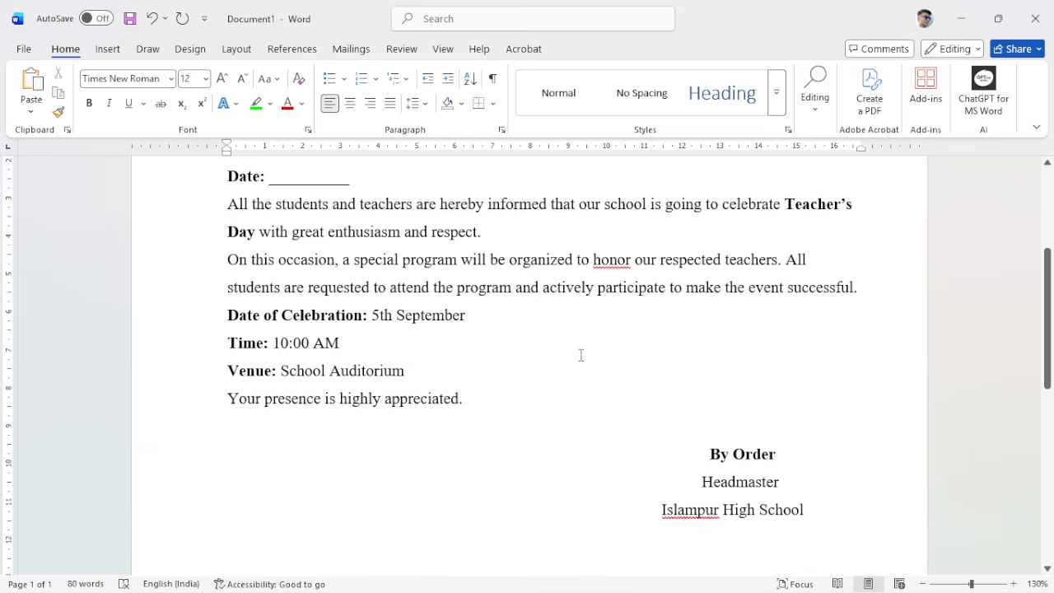
scroll(579, 355, up, 3)
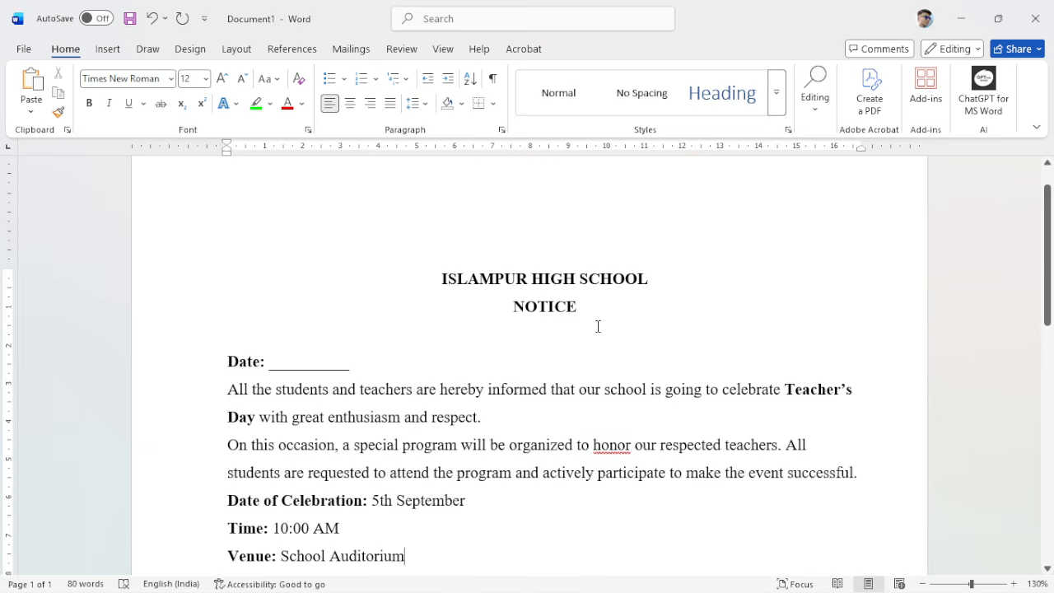
key(ctrl+a)
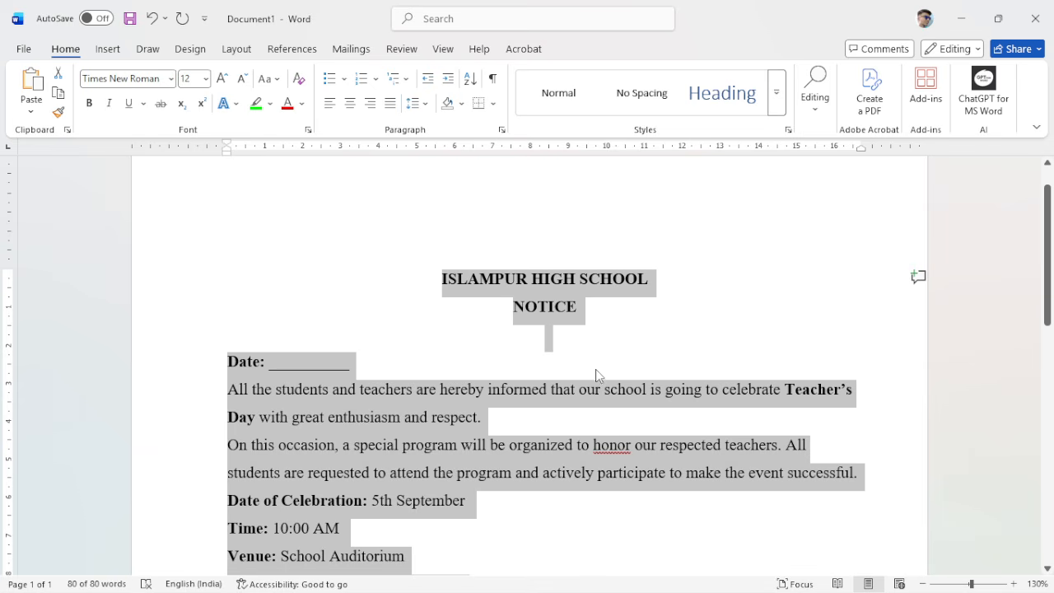
key(ctrl+b)
click(598, 365)
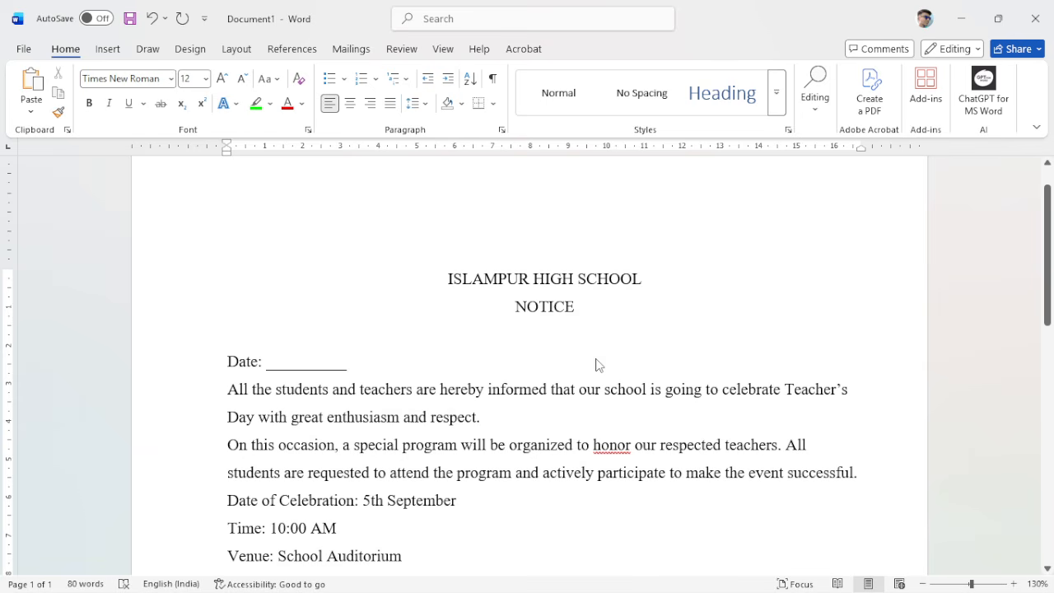
Reduce the page's top margin slightly
scroll(590, 355, down, 5)
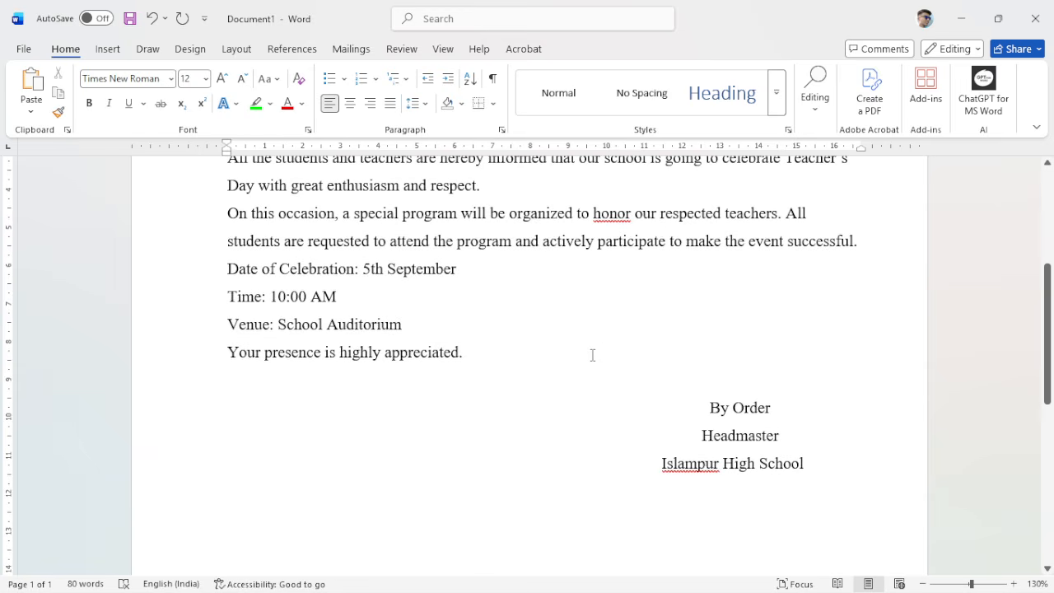
scroll(592, 355, up, 6)
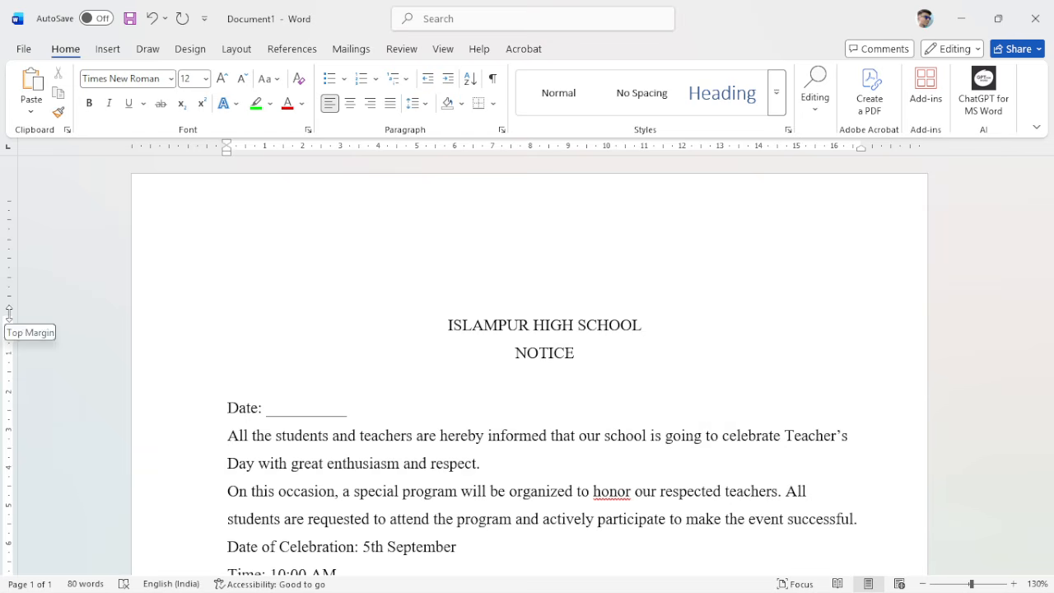
drag(8, 312, 30, 193)
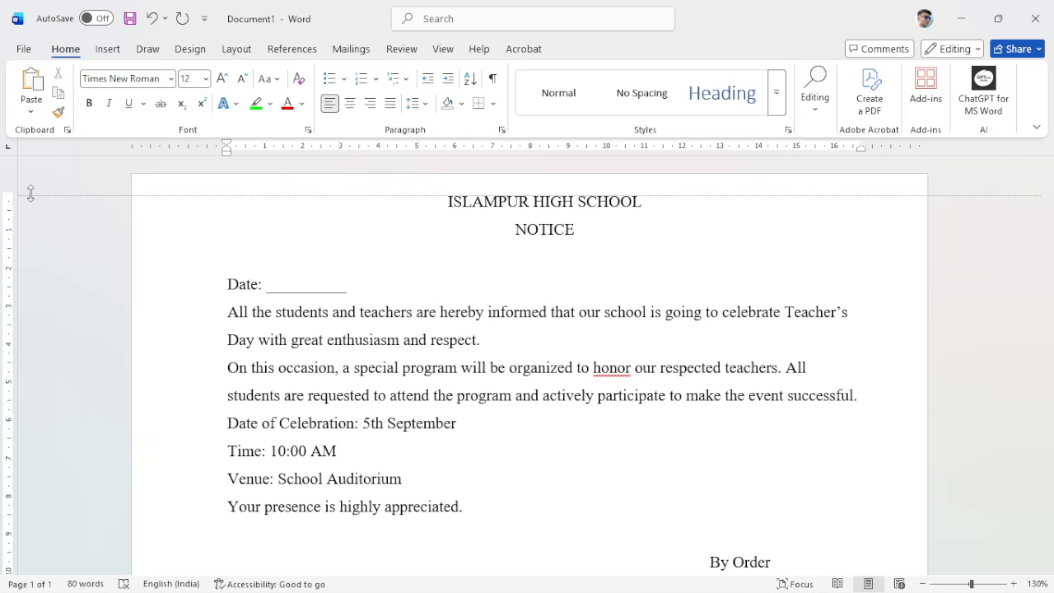
drag(30, 193, 5, 309)
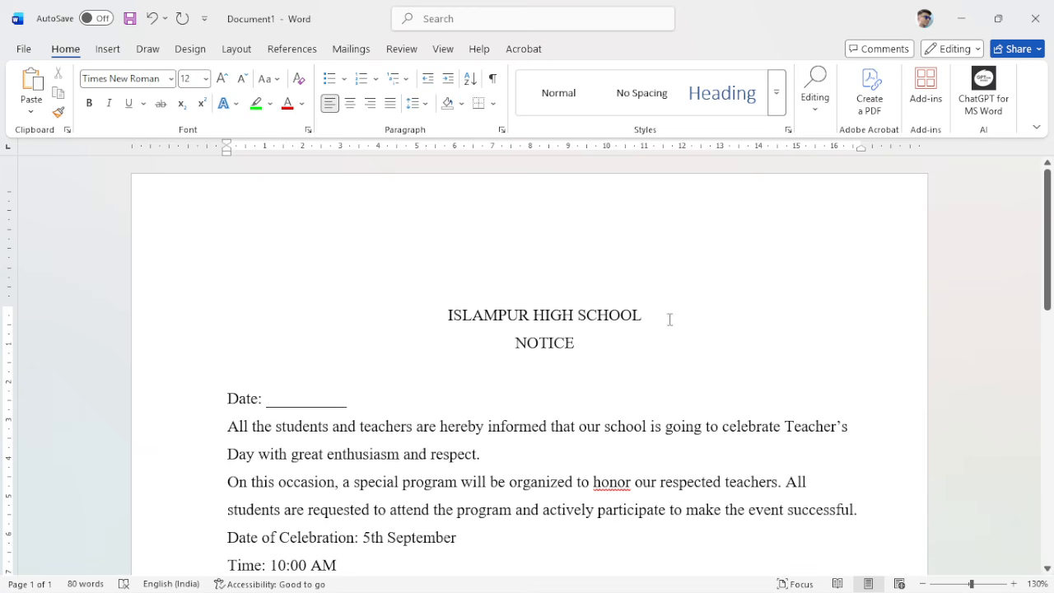
Delete the "ISLAMPUR HIGH SCHOOL" line above the NOTICE heading
drag(655, 311, 438, 308)
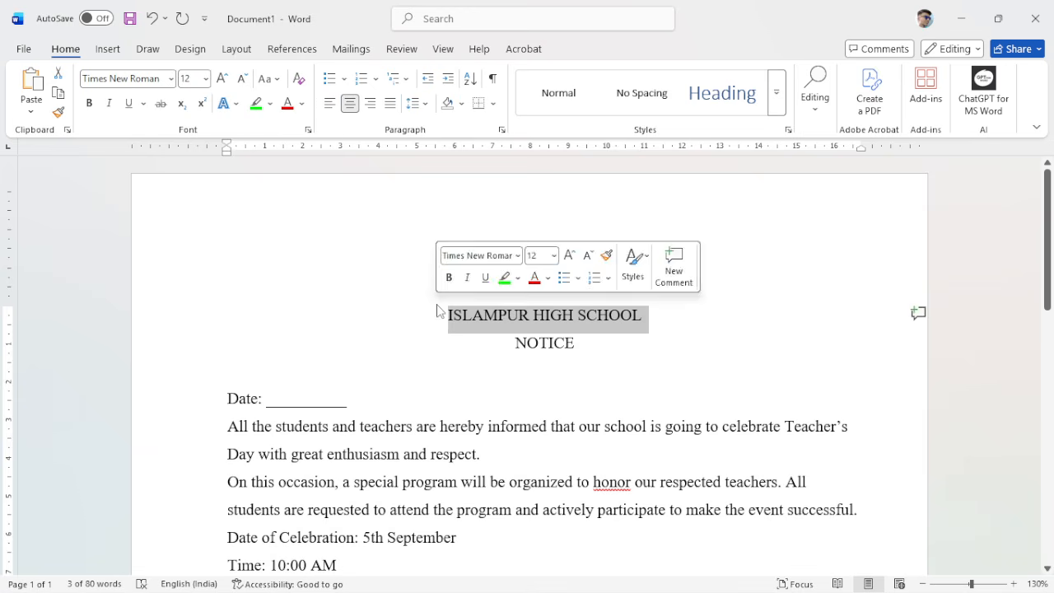
key(Delete)
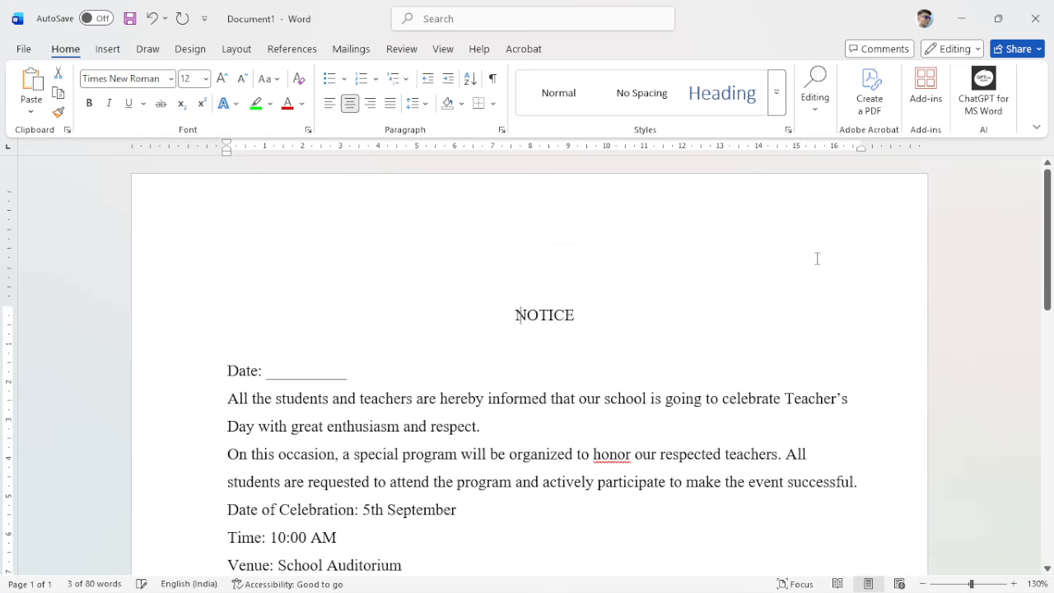
Try left, centre and right alignment on the NOTICE heading, ending with it centred
key(ctrl+l)
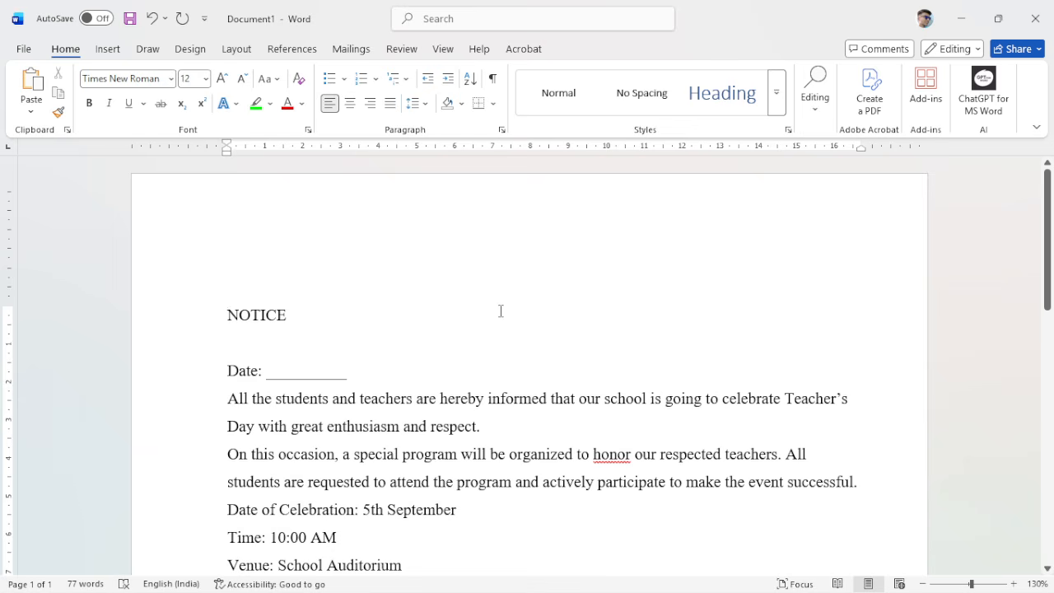
click(348, 106)
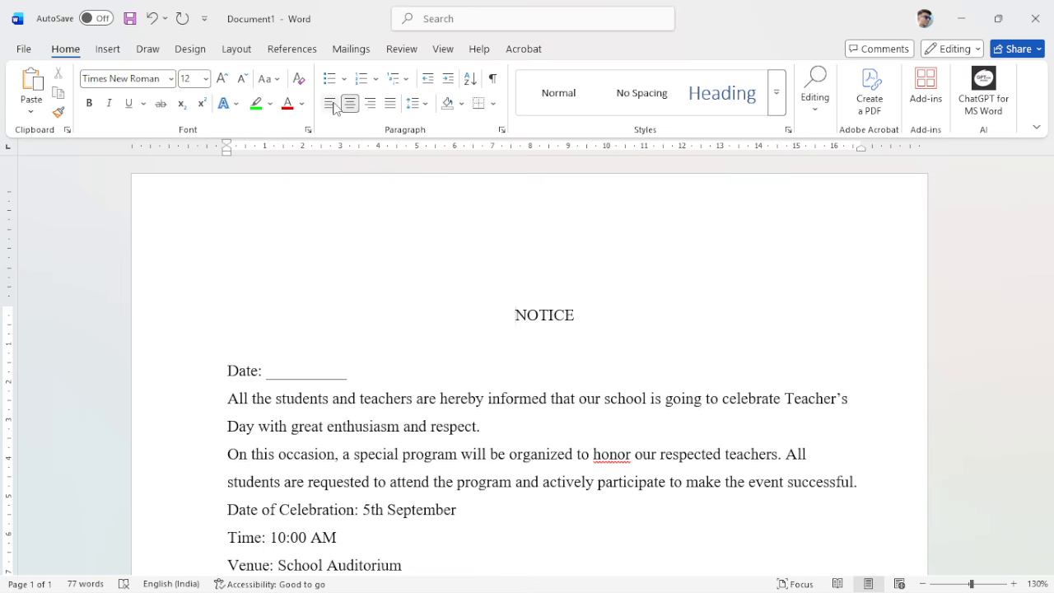
click(330, 103)
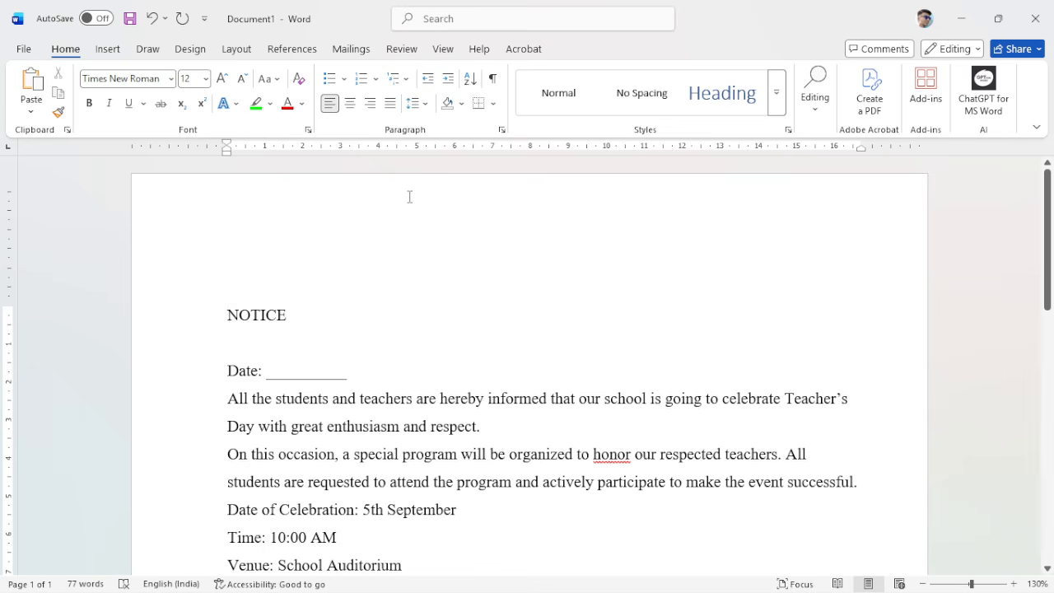
key(ctrl+e)
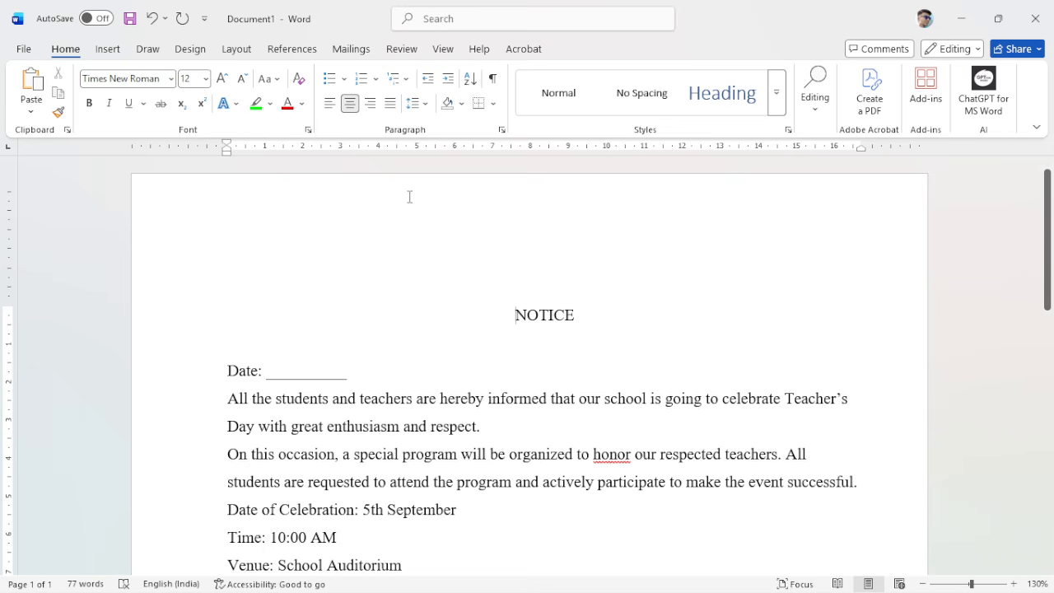
key(ctrl+l)
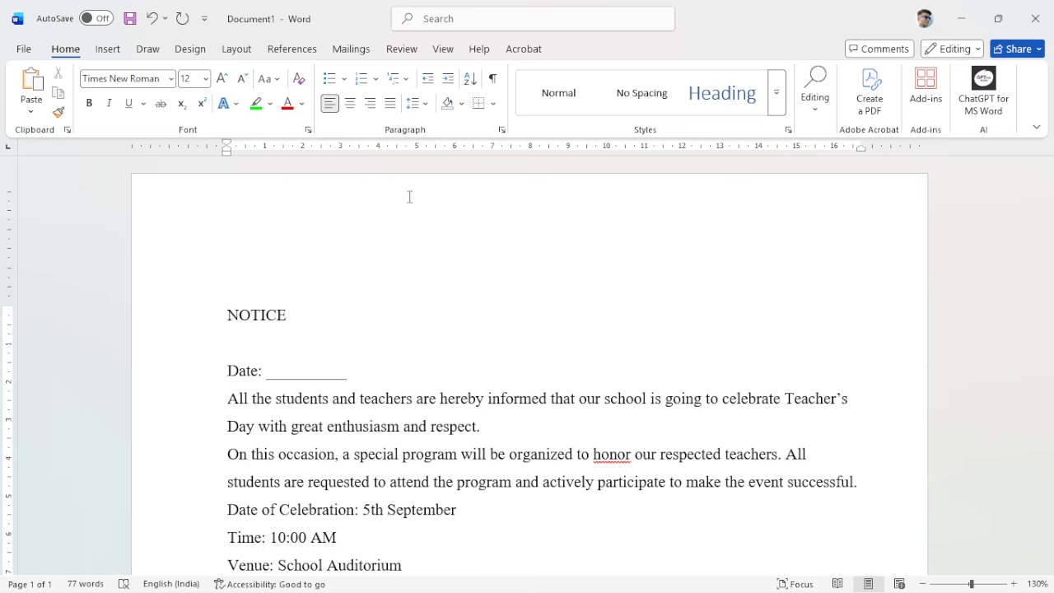
key(ctrl+r)
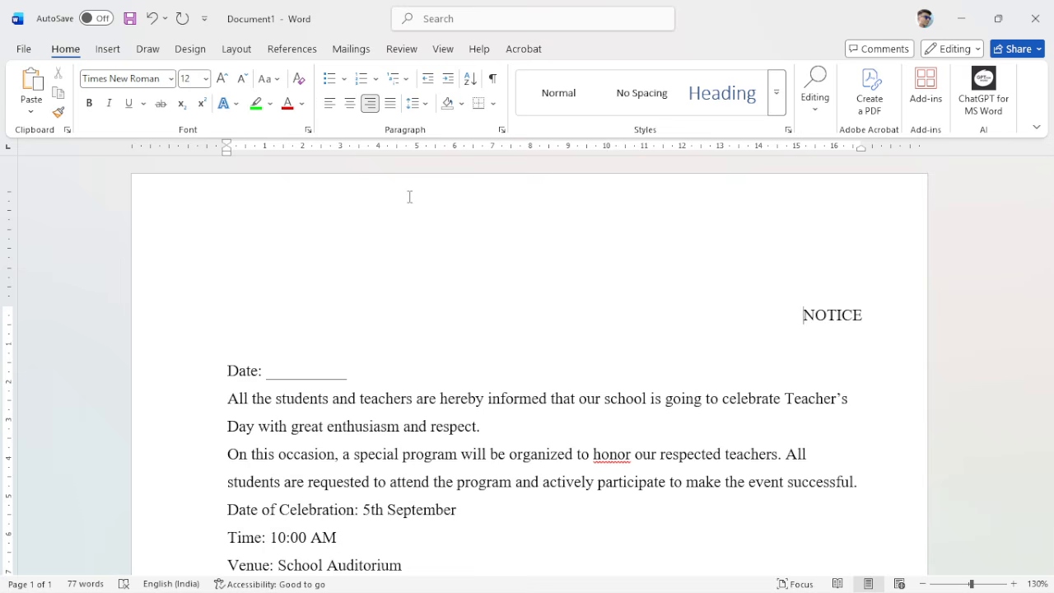
key(ctrl+e)
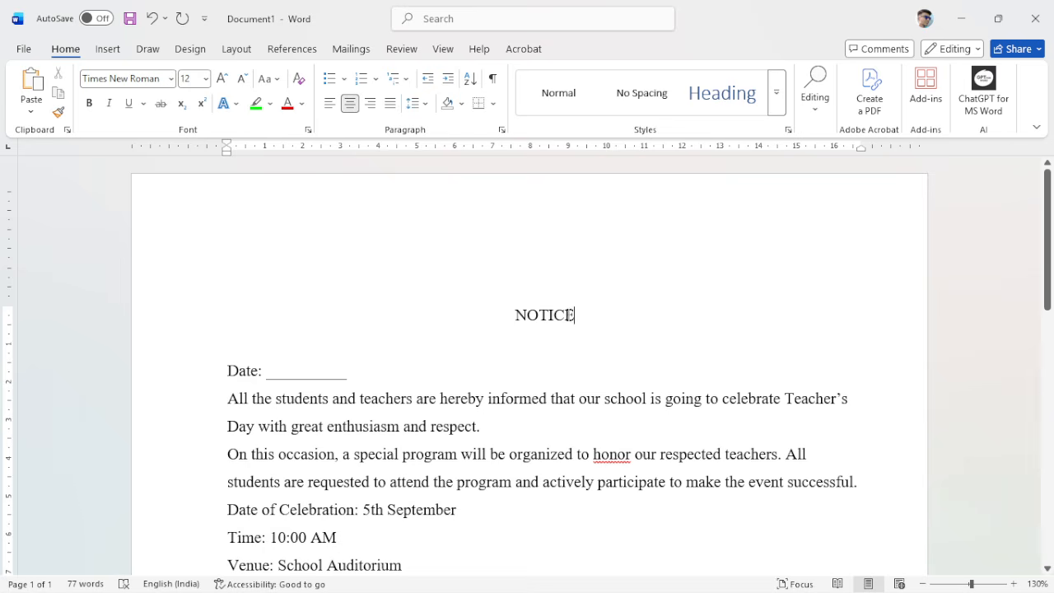
Make the NOTICE heading bold
drag(575, 314, 505, 316)
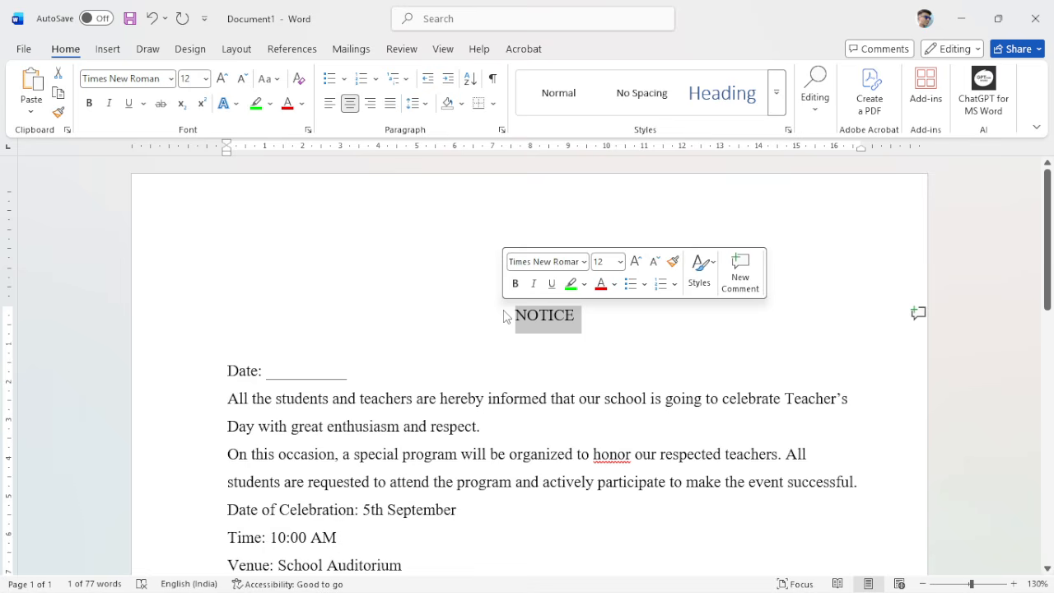
key(ctrl+b)
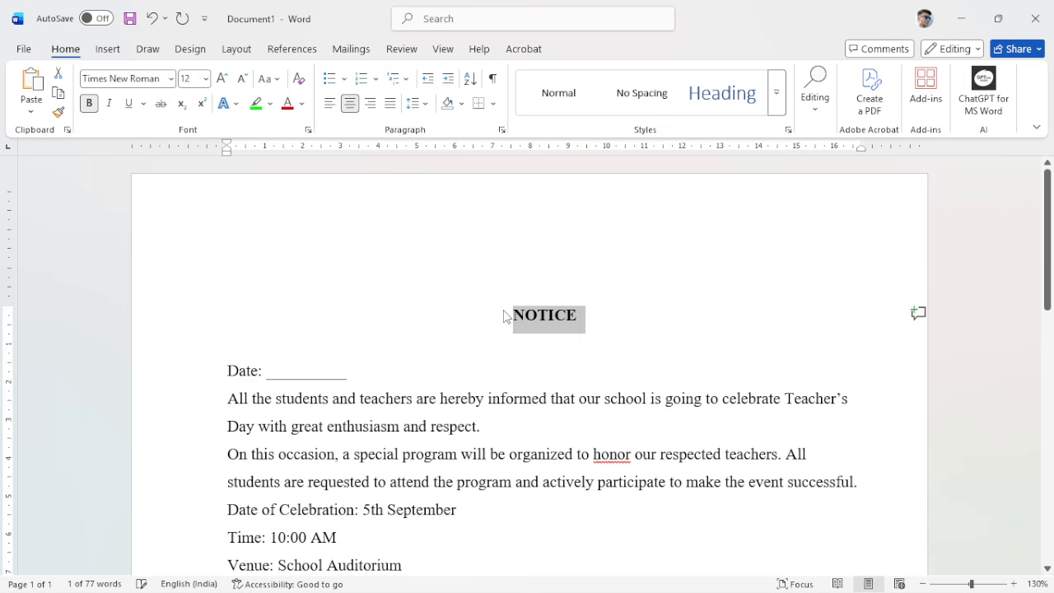
click(632, 330)
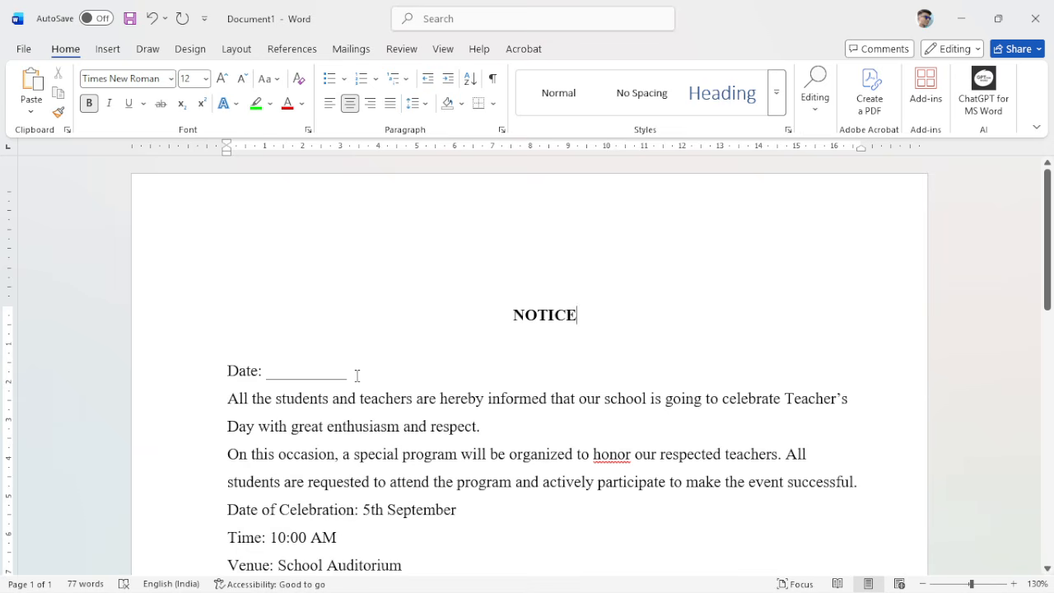
Delete the Date line and the blank line above it, below the NOTICE heading
drag(356, 376, 257, 357)
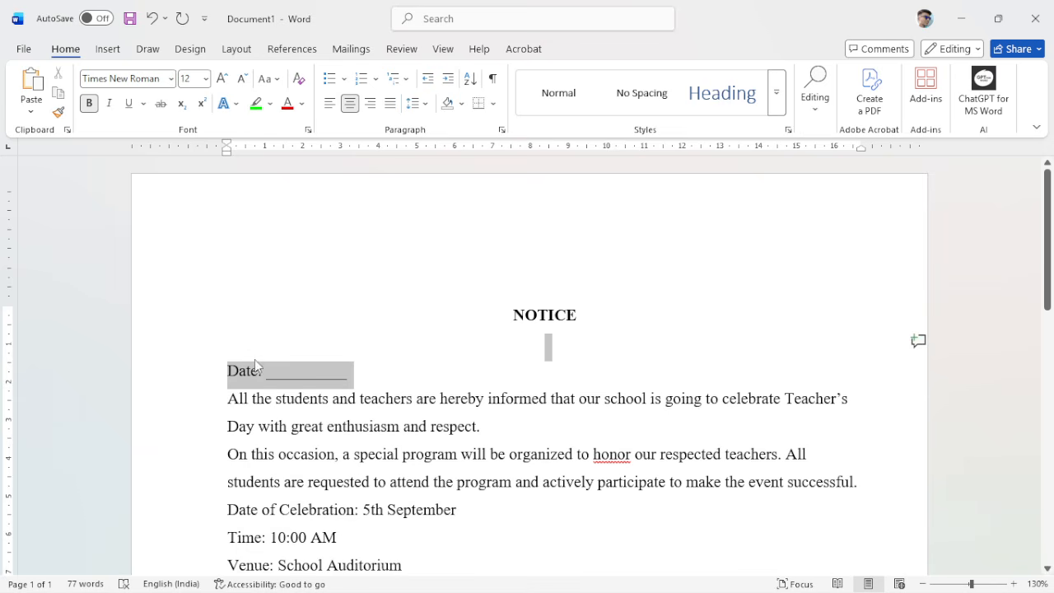
click(353, 371)
drag(370, 377, 231, 362)
key(Delete)
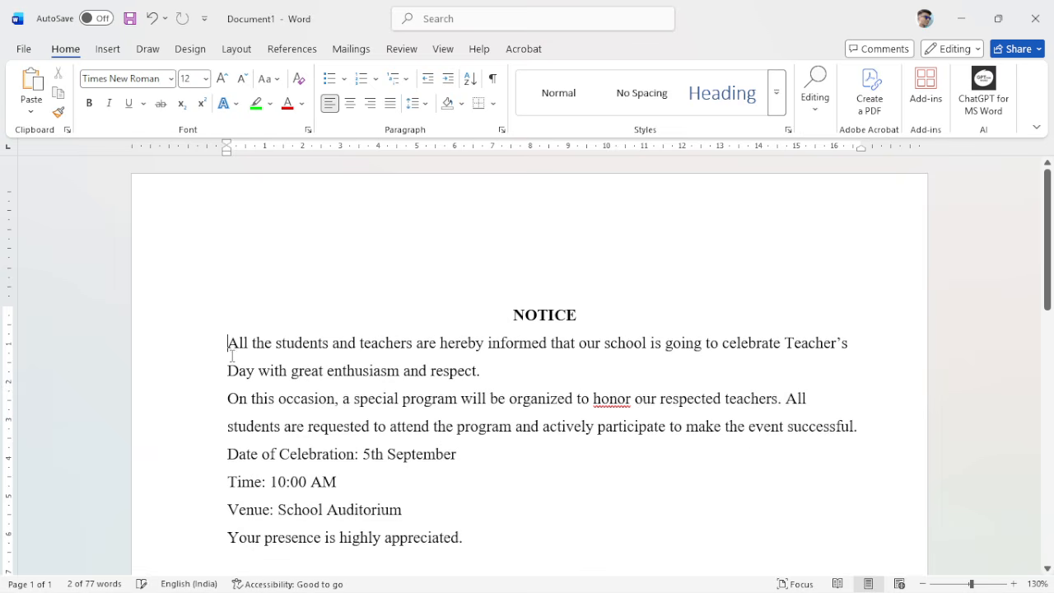
Add a new line reading "Date:-____________" directly below the NOTICE heading
click(597, 316)
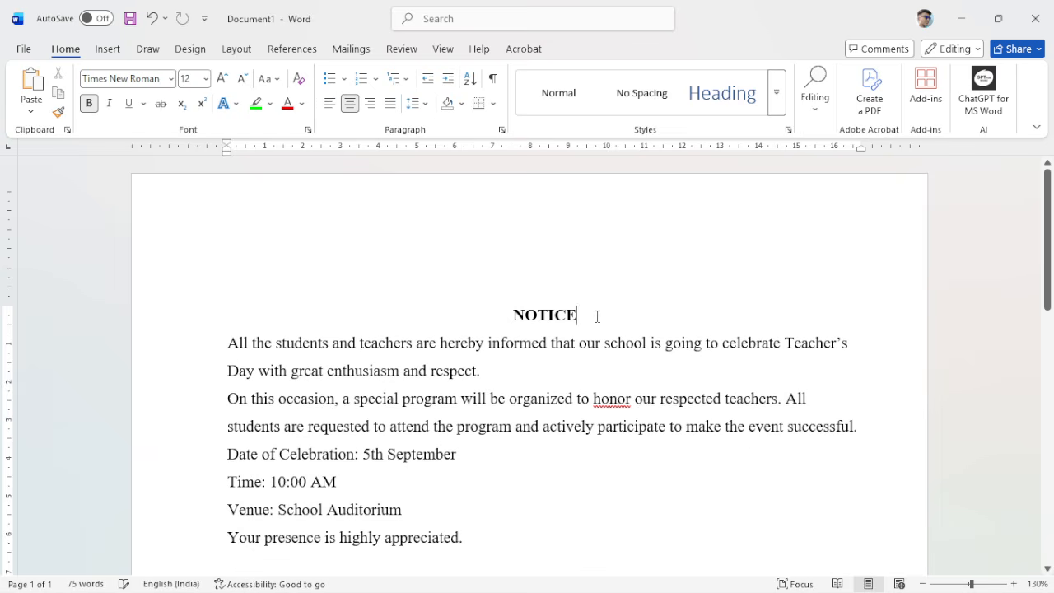
key(Return)
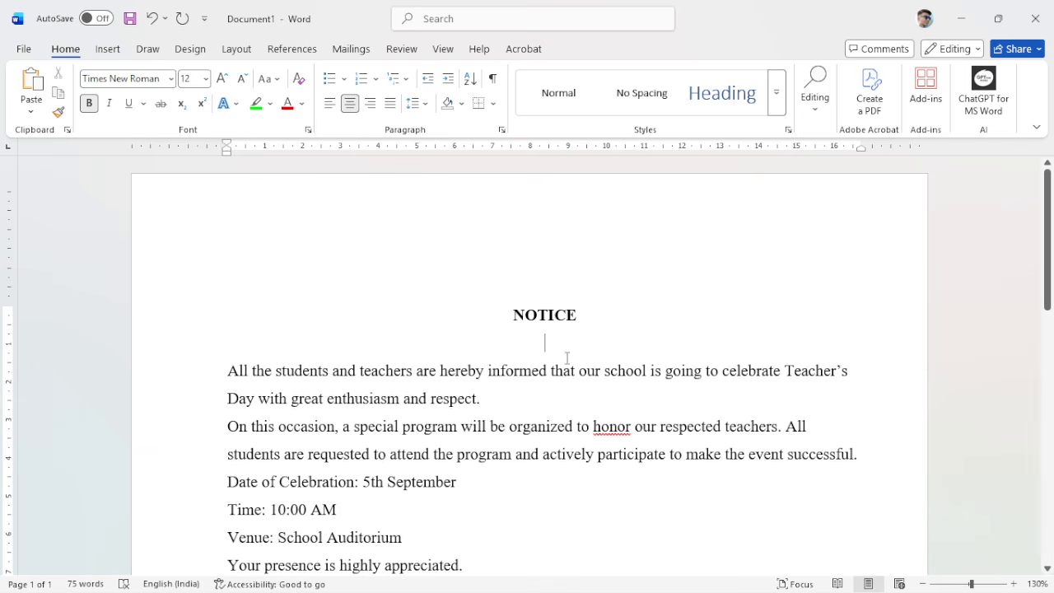
text(DF)
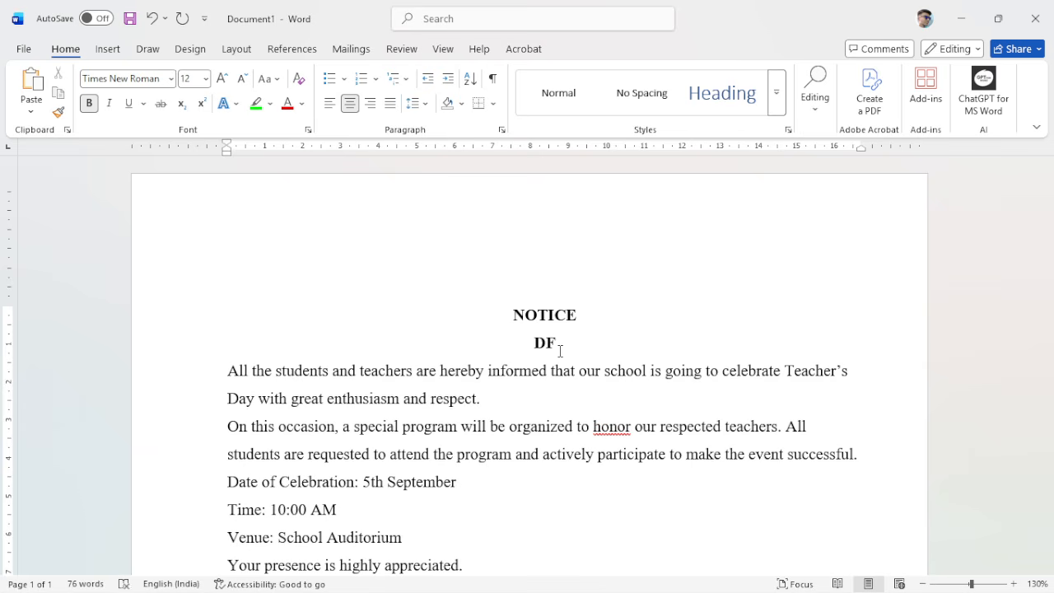
key(BackSpace)
text(ate:--)
key(BackSpace)
text(____________)
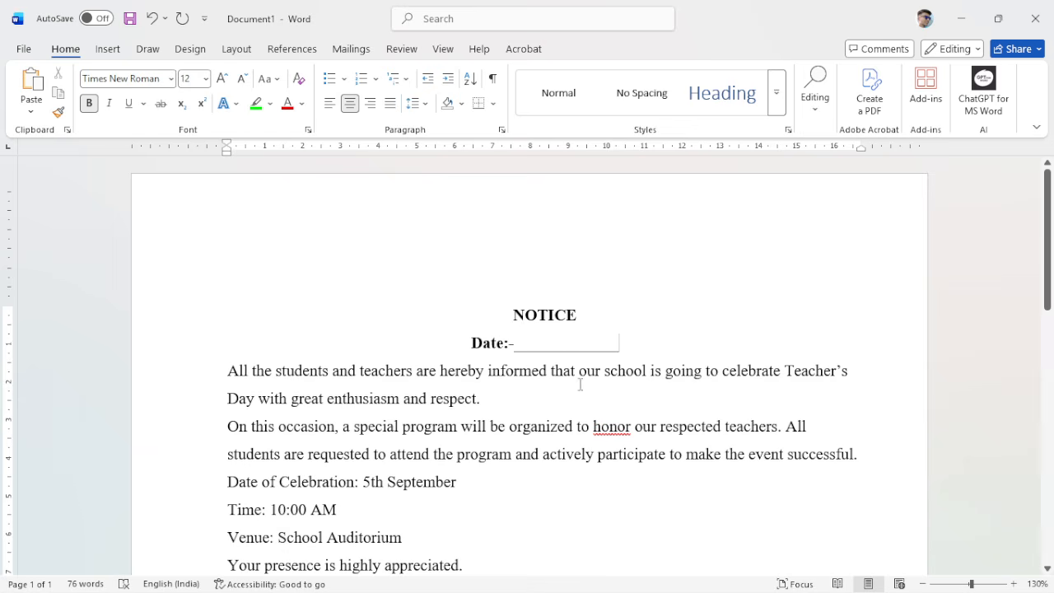
Left-align the new Date line and insert a blank line below it
drag(640, 346, 476, 350)
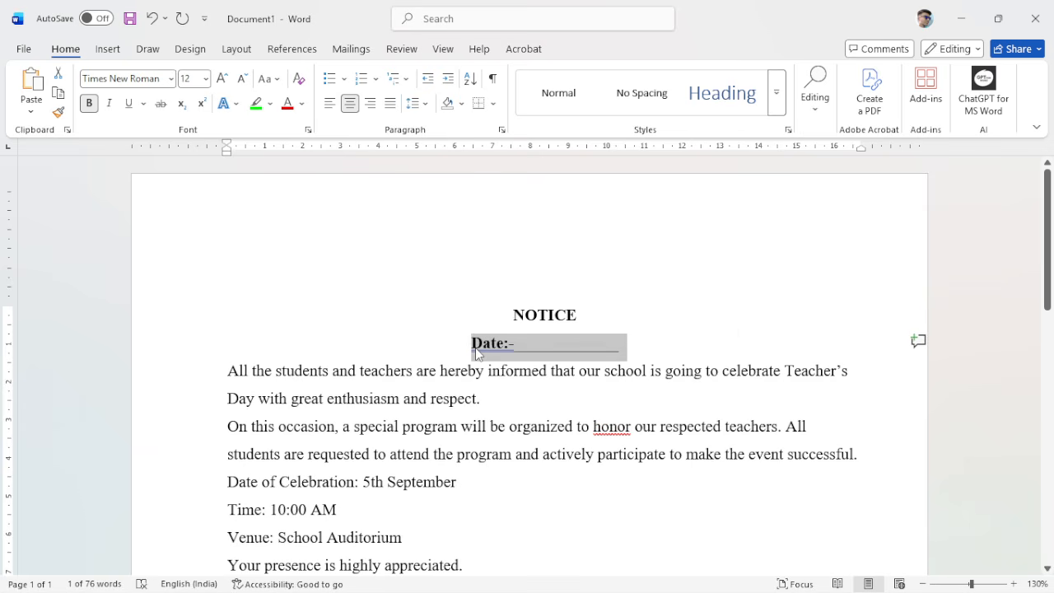
key(ctrl+l)
click(476, 354)
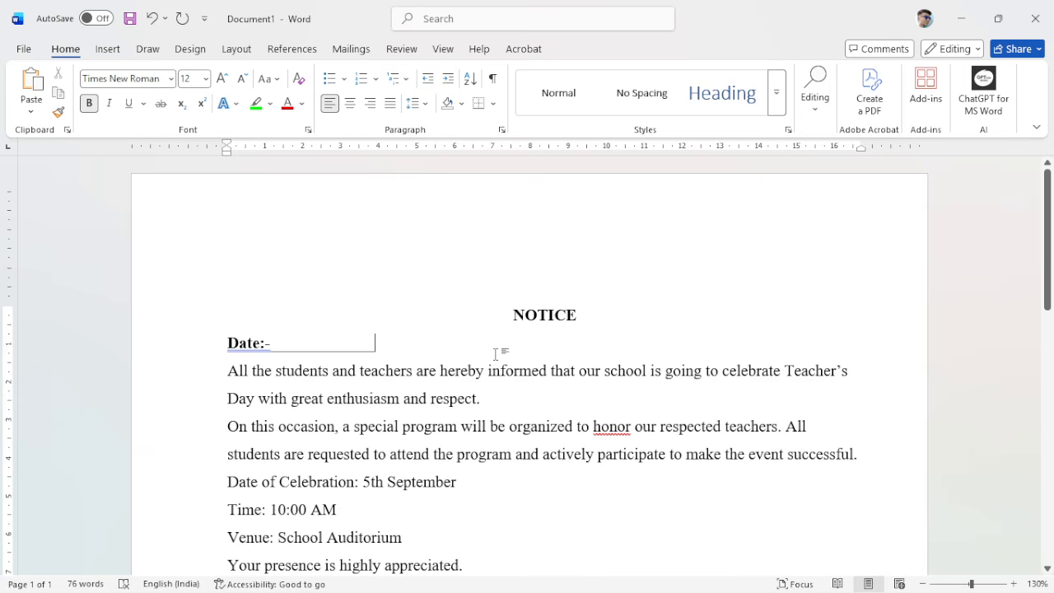
key(Return)
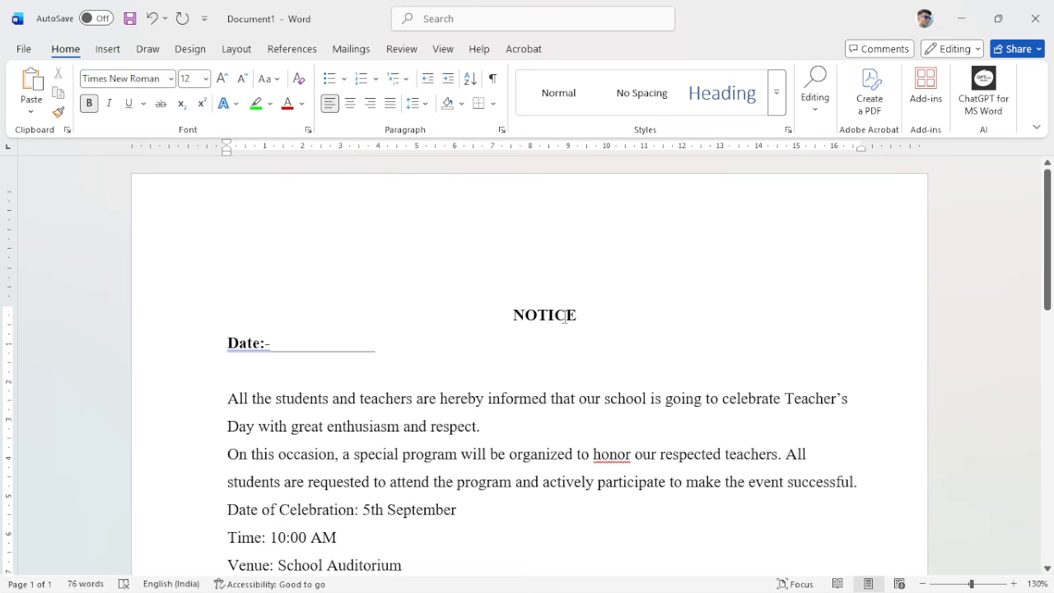
Insert a blank line between the paragraph ending "make the event successful." and the Date of Celebration line
click(500, 315)
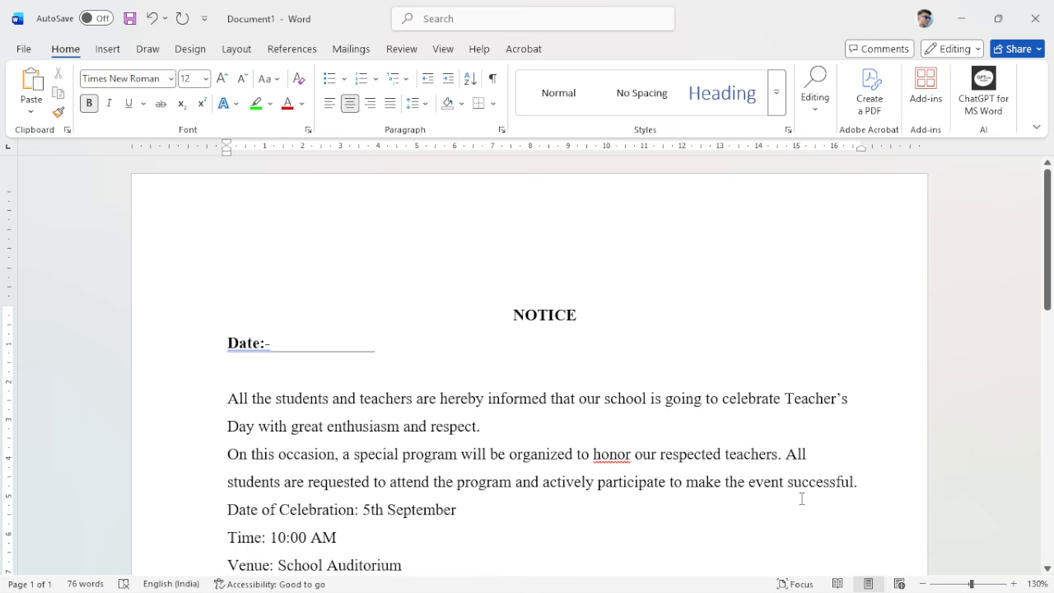
scroll(482, 476, down, 3)
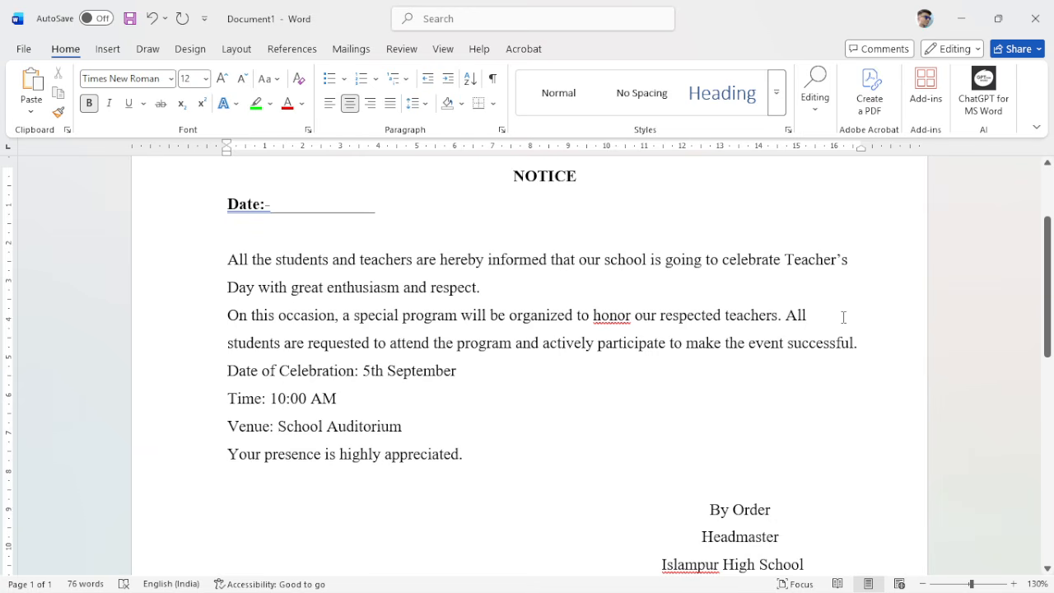
click(861, 343)
key(Return)
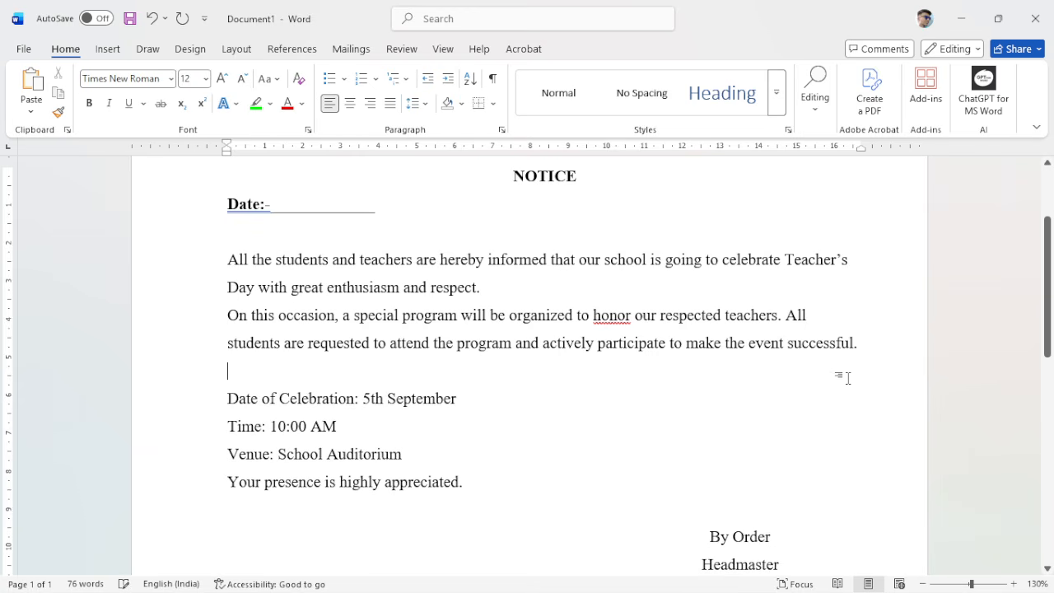
drag(480, 400, 174, 412)
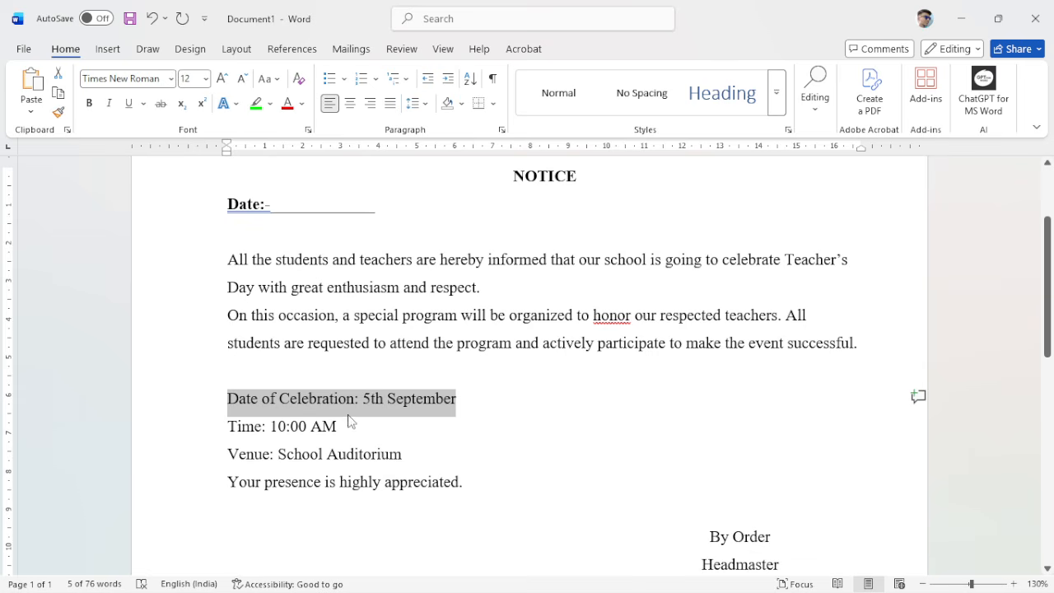
click(467, 425)
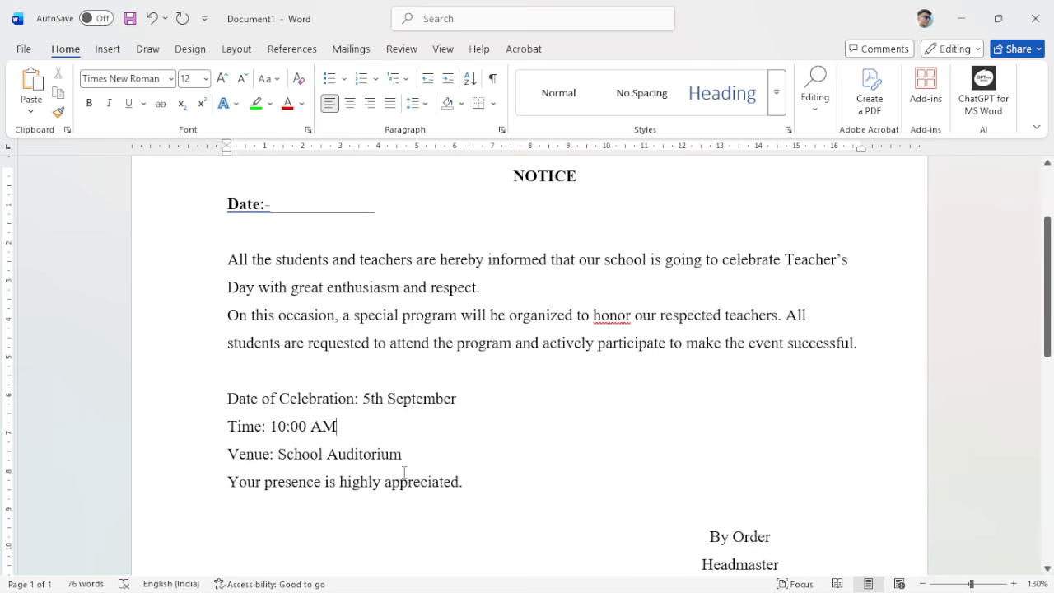
drag(466, 484, 210, 413)
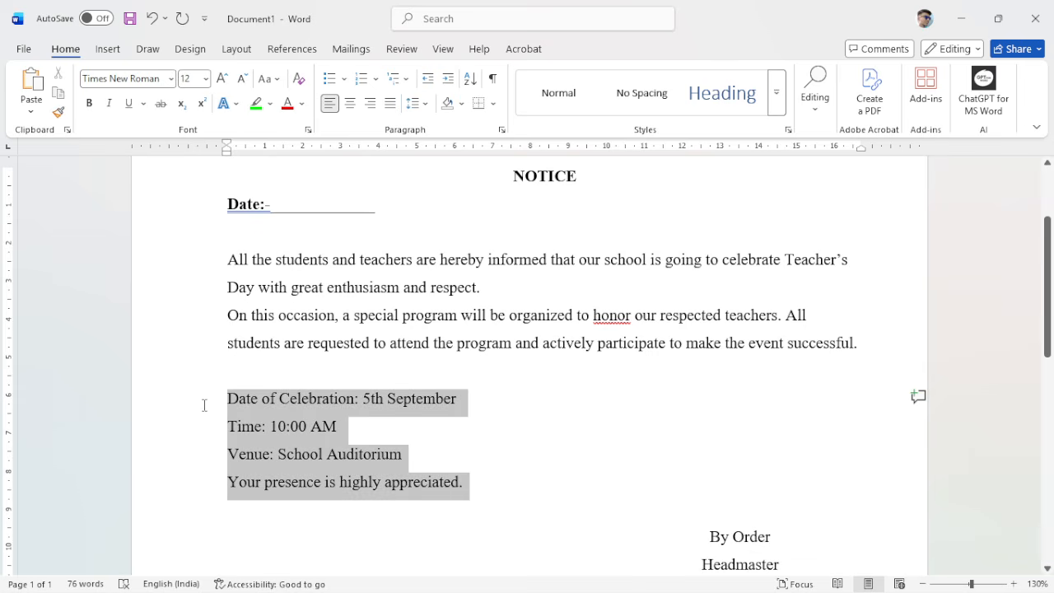
click(477, 429)
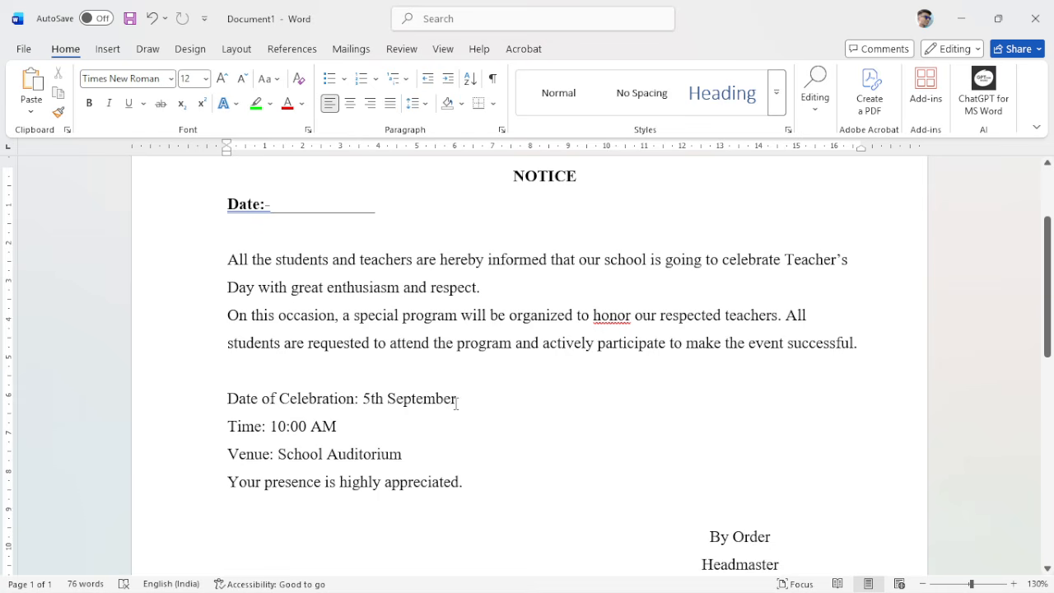
Make the labels "Date of Celebration:", "Time:" and "Venue:" bold, leaving their values in regular weight
drag(457, 402, 239, 405)
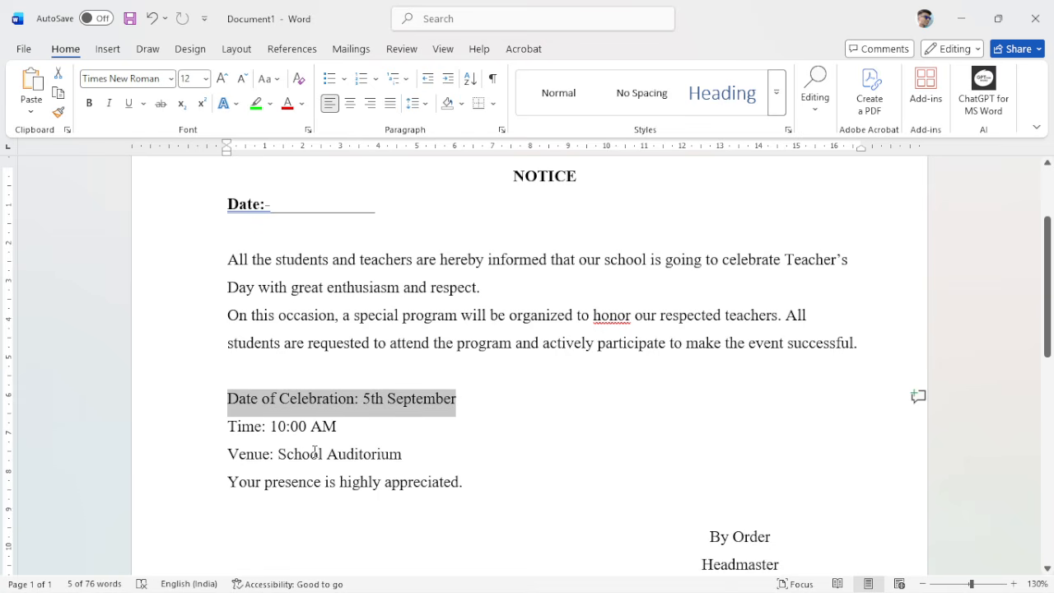
key(ctrl+b)
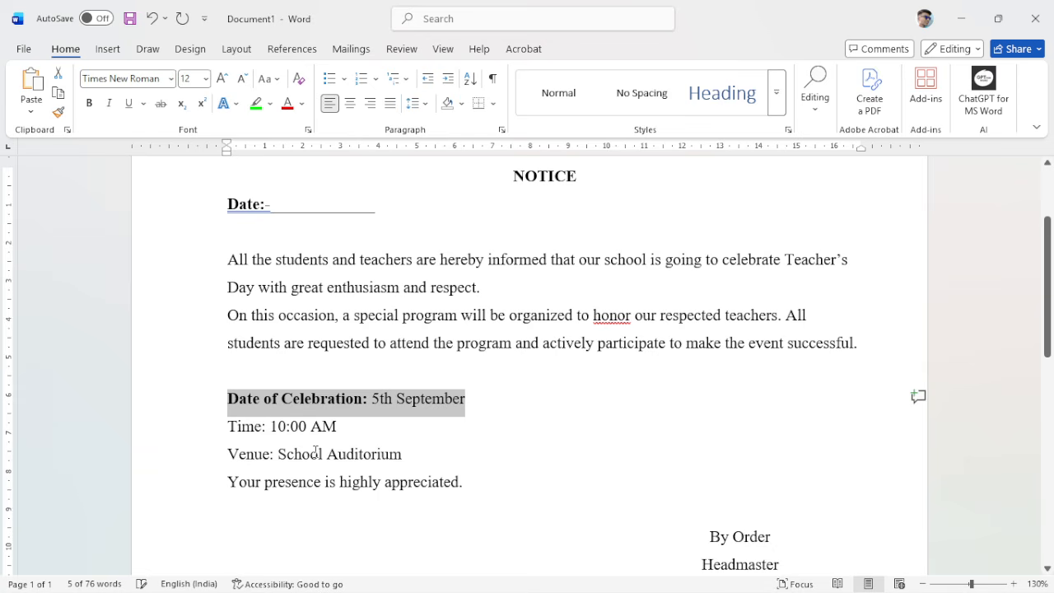
drag(369, 434, 219, 442)
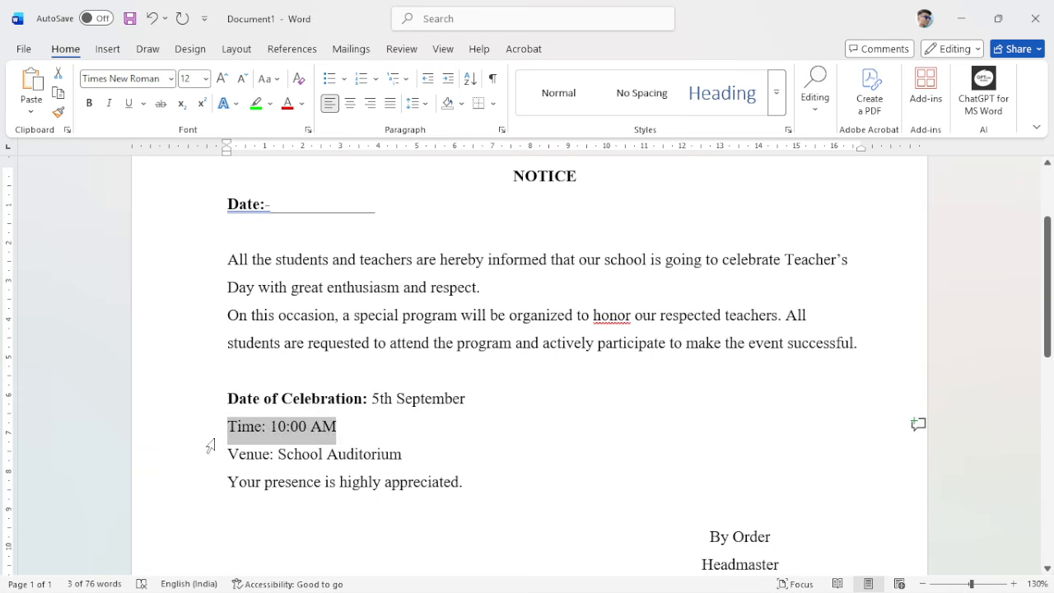
key(ctrl+b)
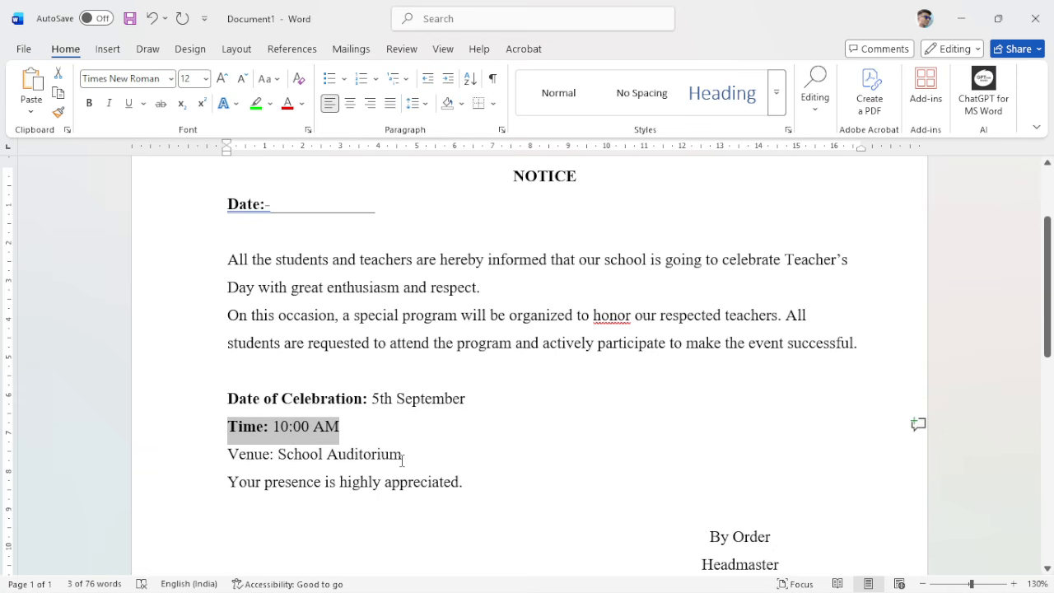
drag(402, 456, 202, 461)
key(ctrl+b)
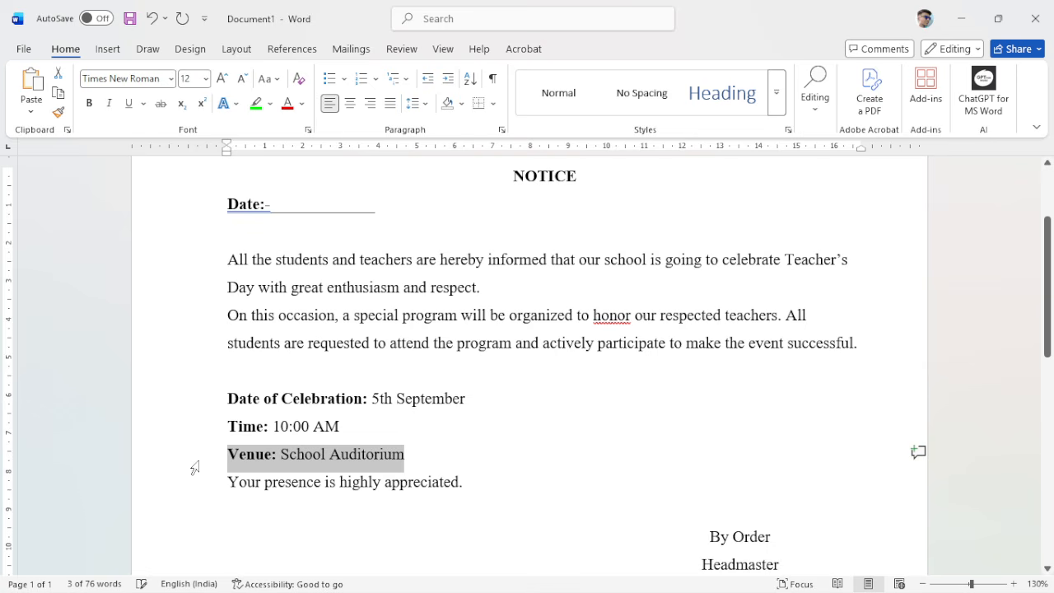
click(443, 437)
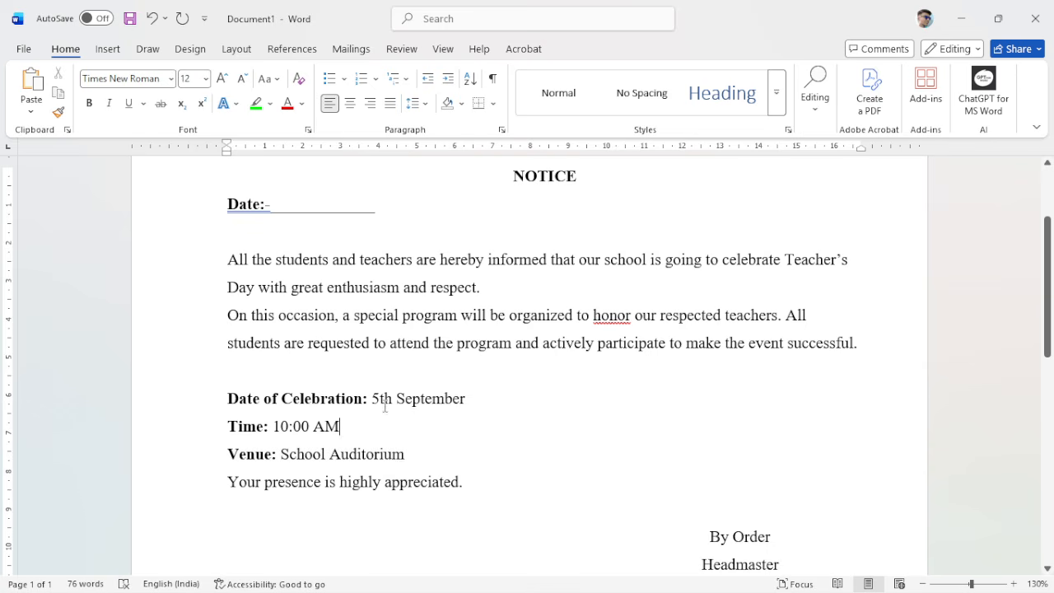
Make the "By Order" line in the signature block bold
scroll(589, 433, down, 3)
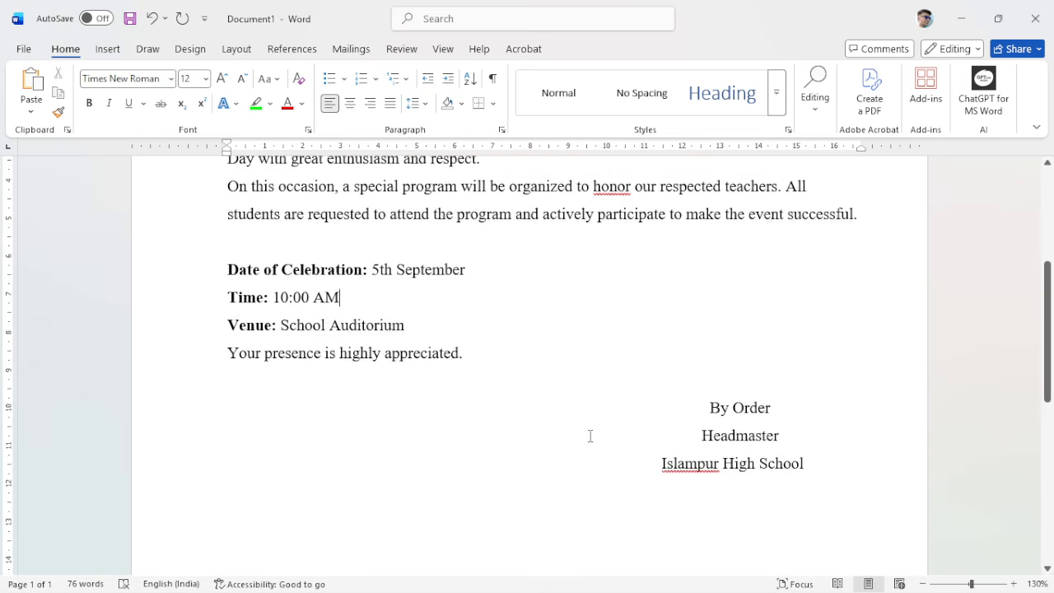
scroll(546, 404, up, 4)
scroll(433, 368, down, 6)
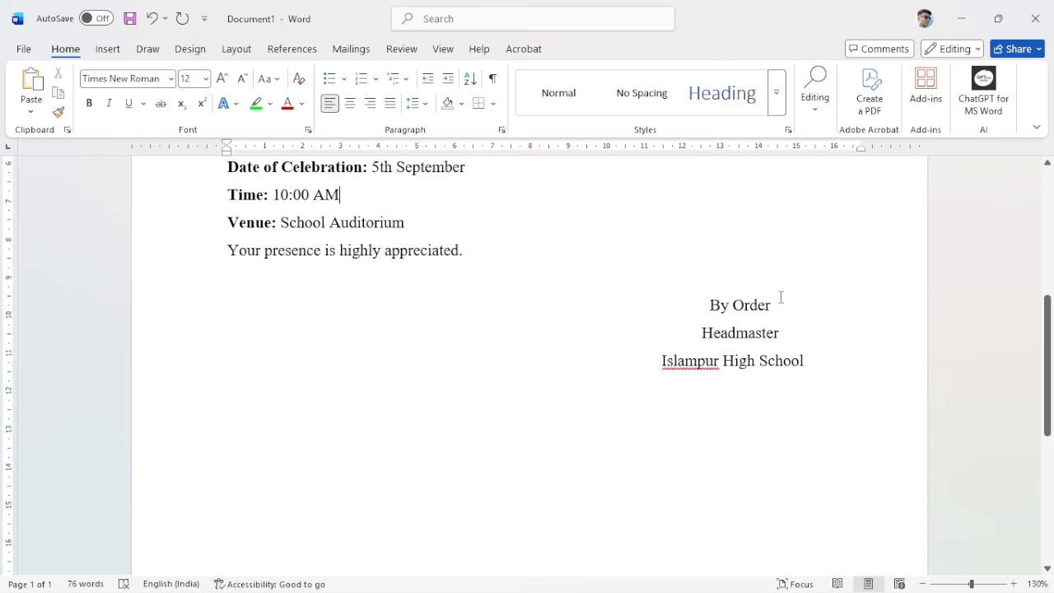
drag(775, 306, 707, 306)
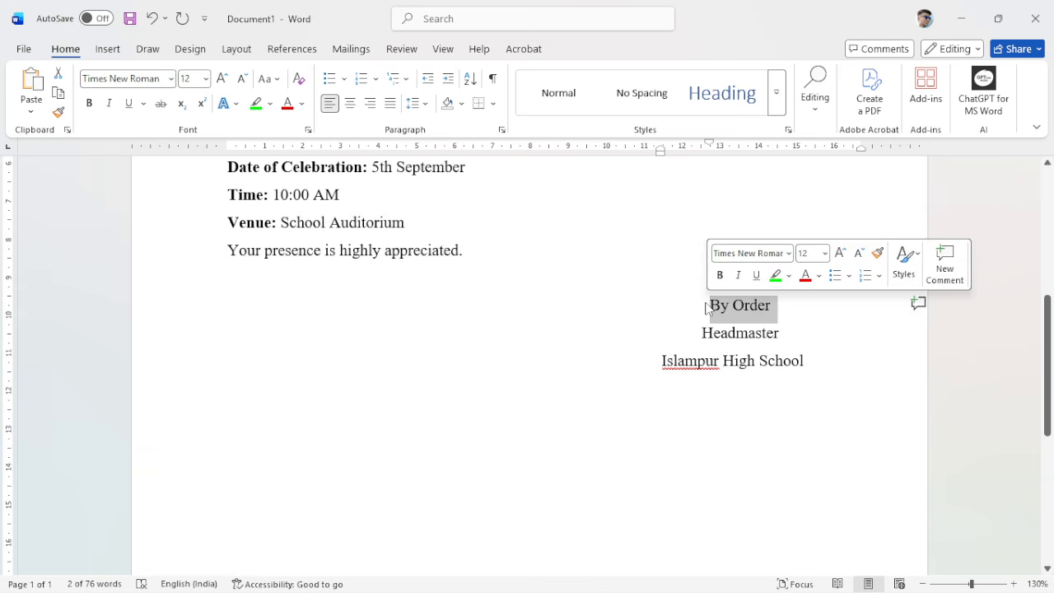
key(ctrl+b)
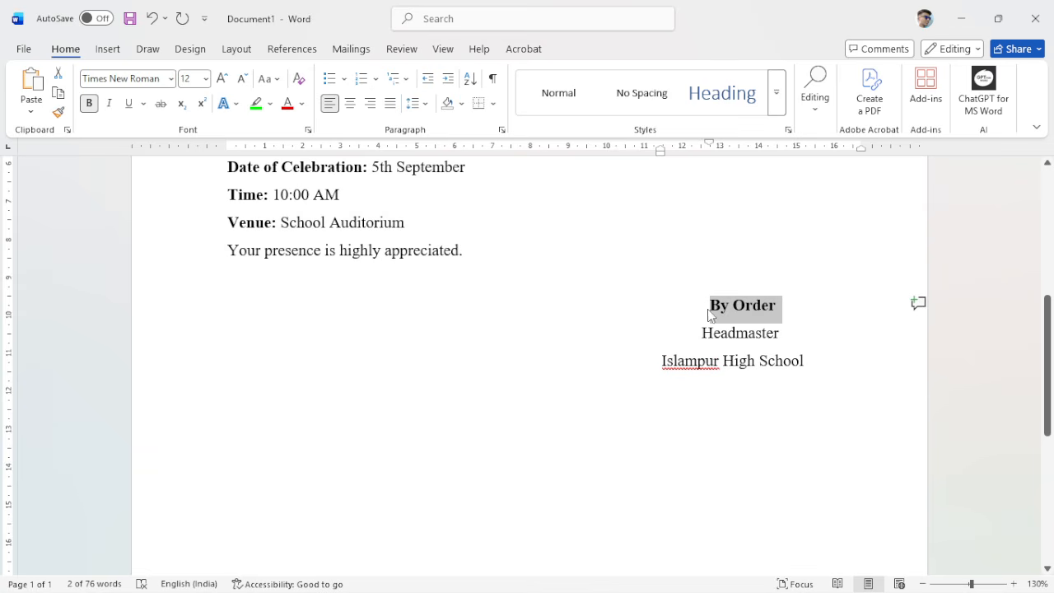
click(787, 345)
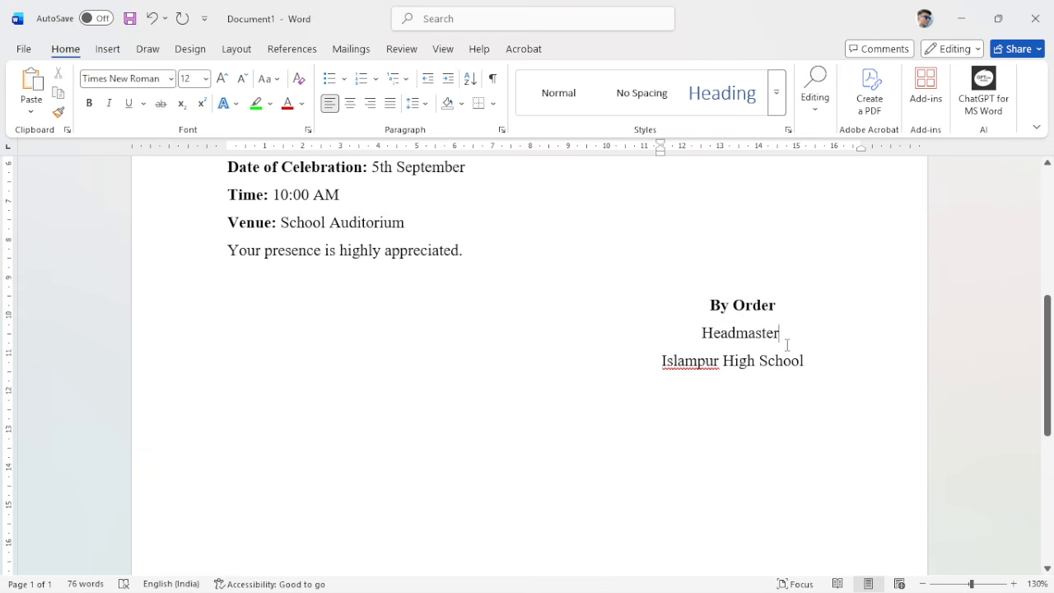
Add "Sd-" on the blank line directly above "By Order"
click(739, 270)
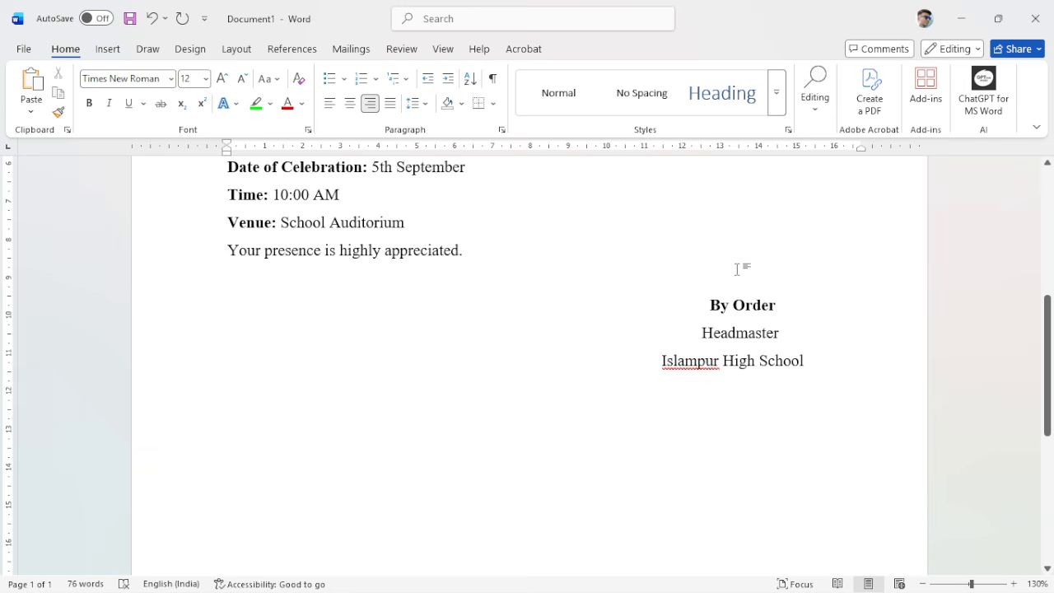
text(Sd)
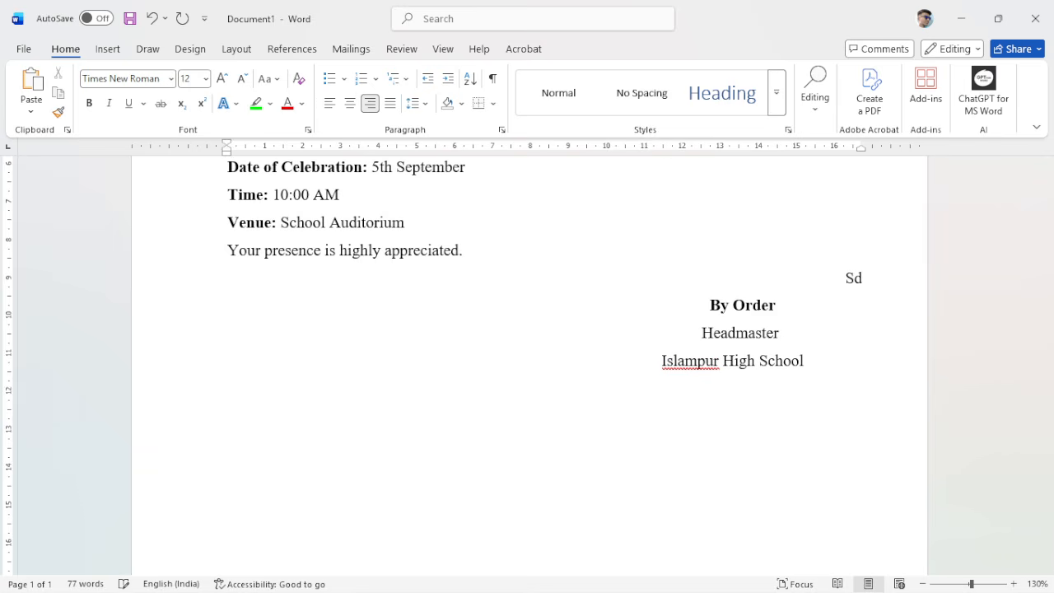
text(-)
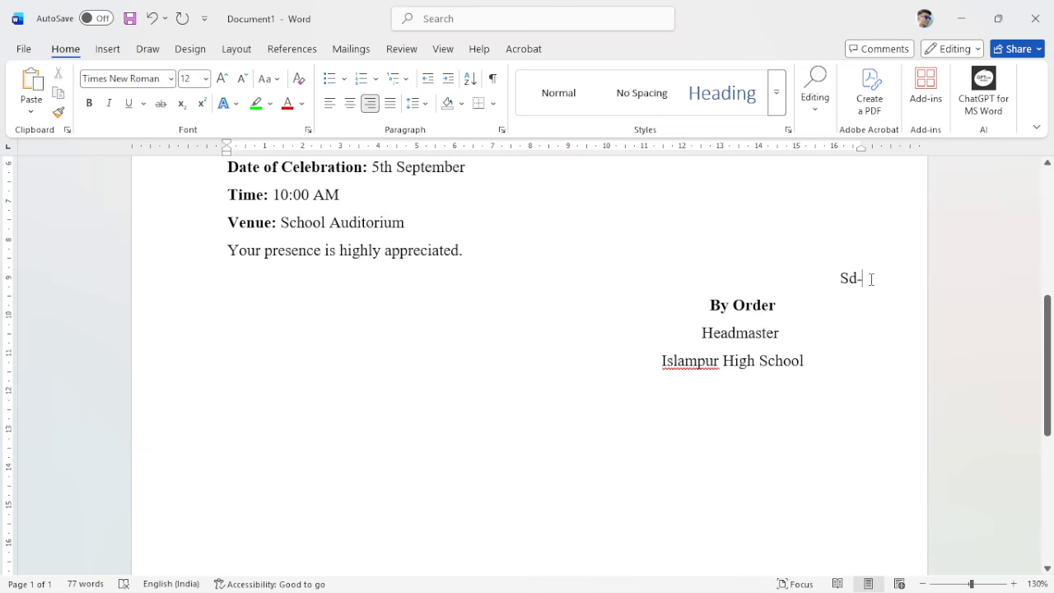
Centre the "Sd-" line and indent it until it sits centred above "By Order" in the signature block
drag(872, 280, 803, 285)
click(827, 276)
key(ctrl+e)
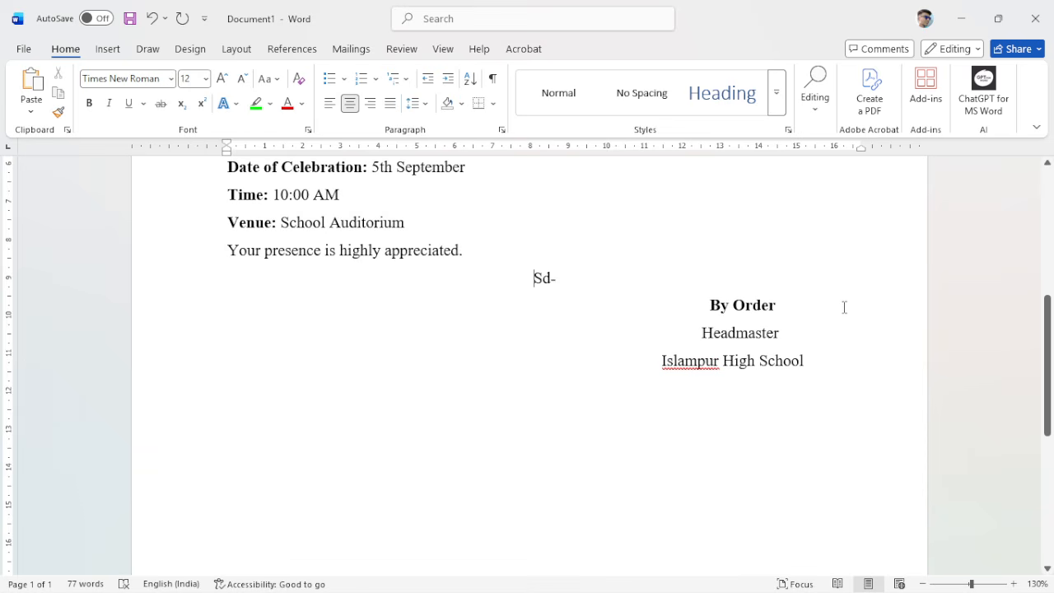
key(Tab)
key(Tab)
key(Tab)
key(Tab)
key(Tab)
key(Tab)
key(Tab)
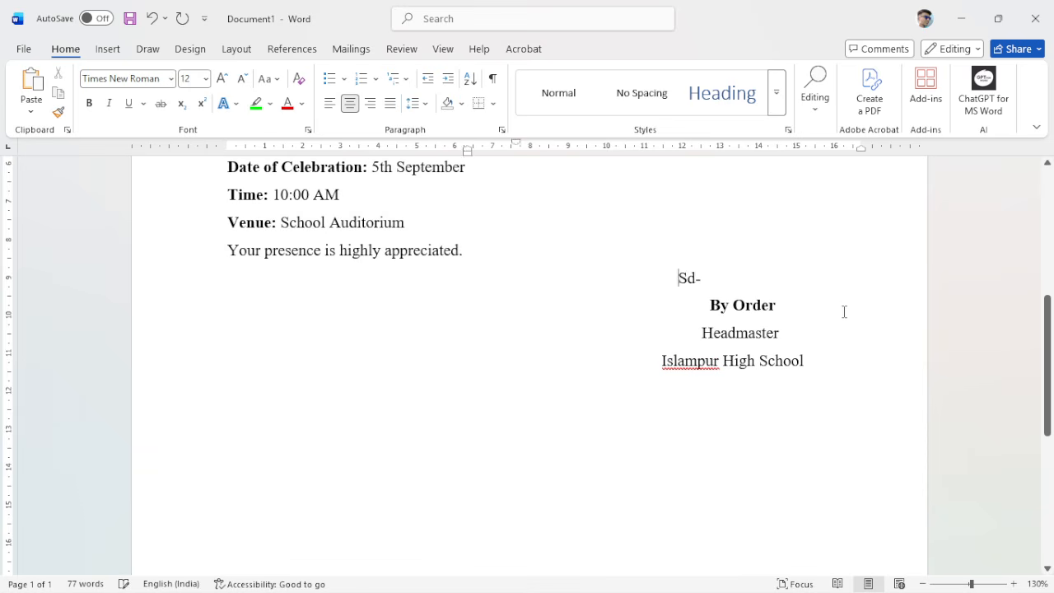
key(Tab)
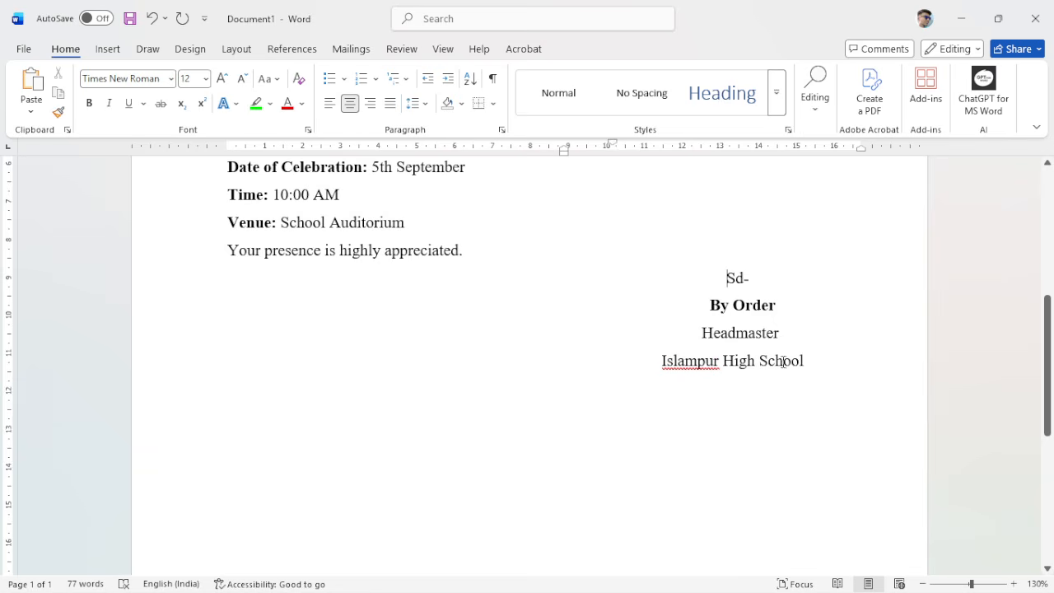
Reduce the page's top margin so the NOTICE heading starts closer to the upper page edge
scroll(780, 359, up, 5)
scroll(780, 359, down, 5)
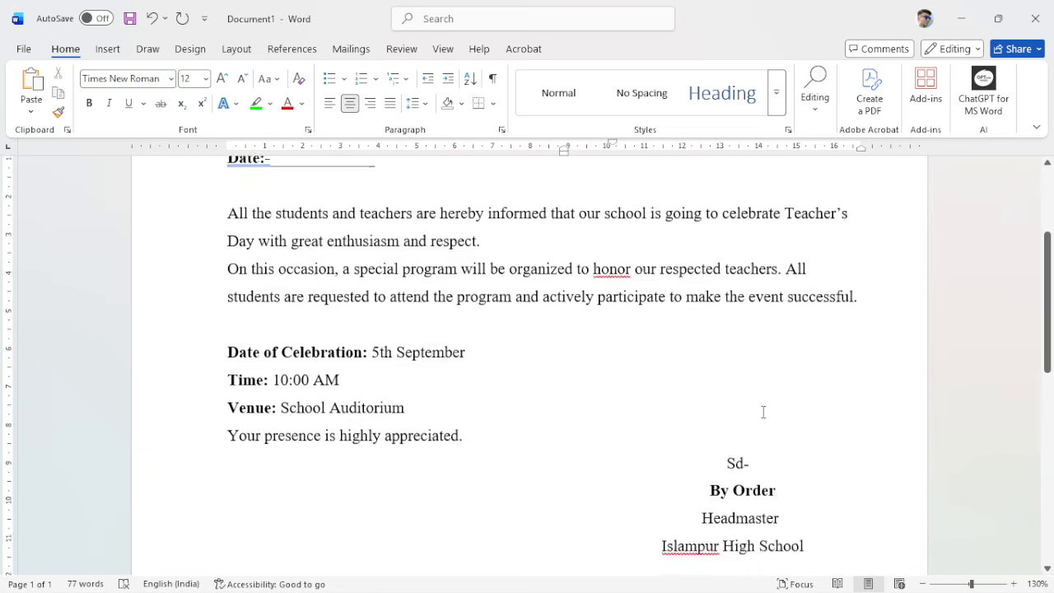
scroll(761, 401, up, 8)
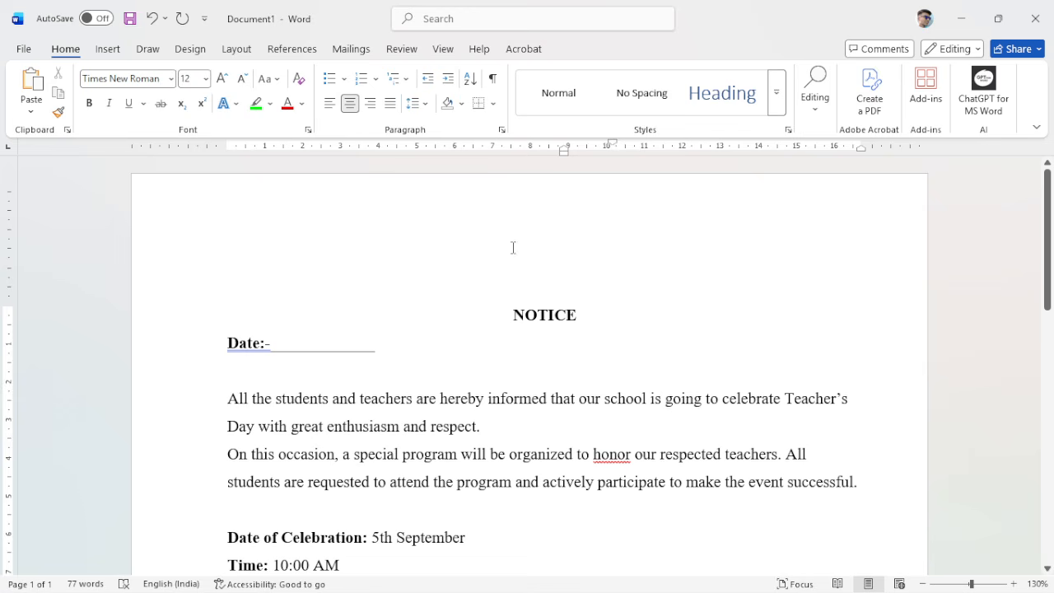
double_click(476, 240)
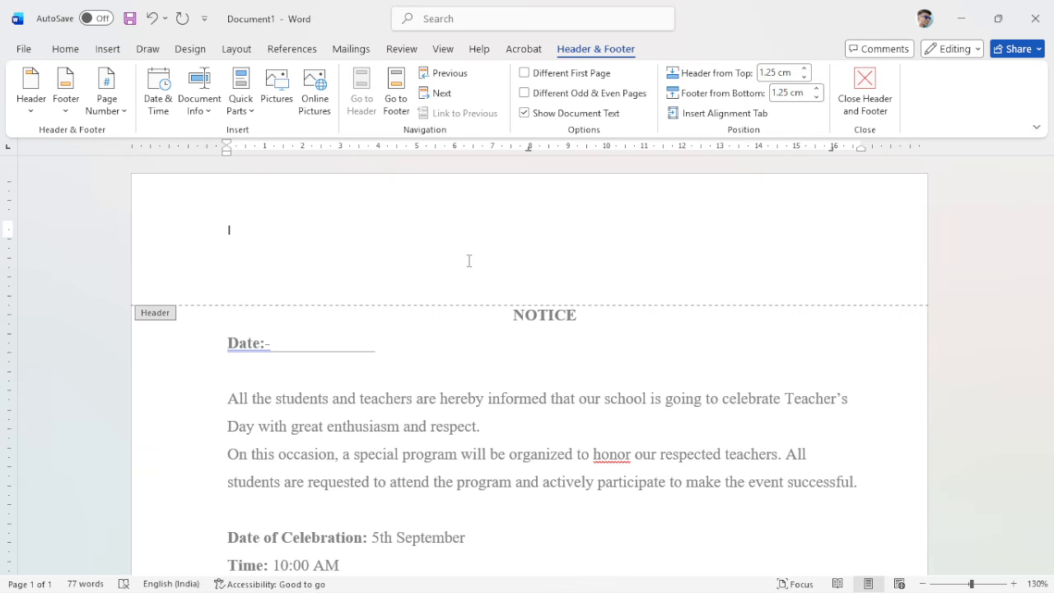
double_click(388, 346)
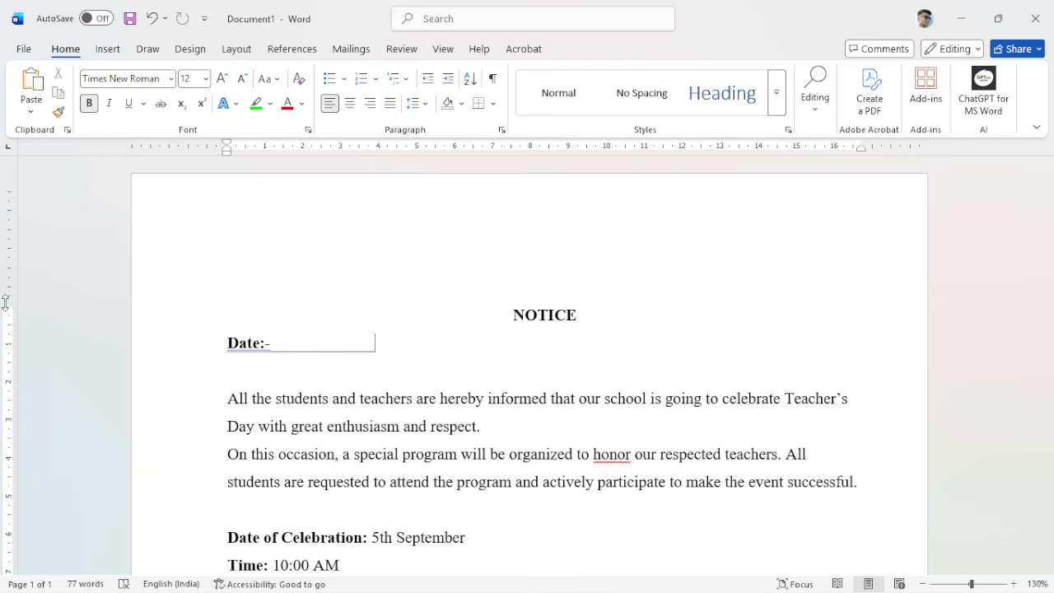
drag(8, 305, 15, 238)
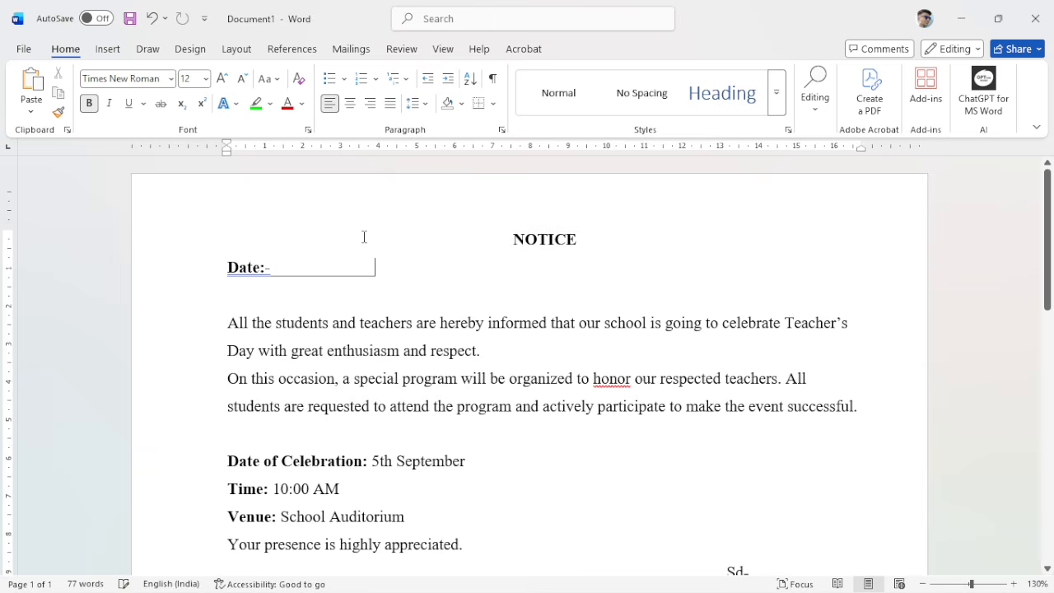
Insert two blank lines above the NOTICE heading
double_click(449, 204)
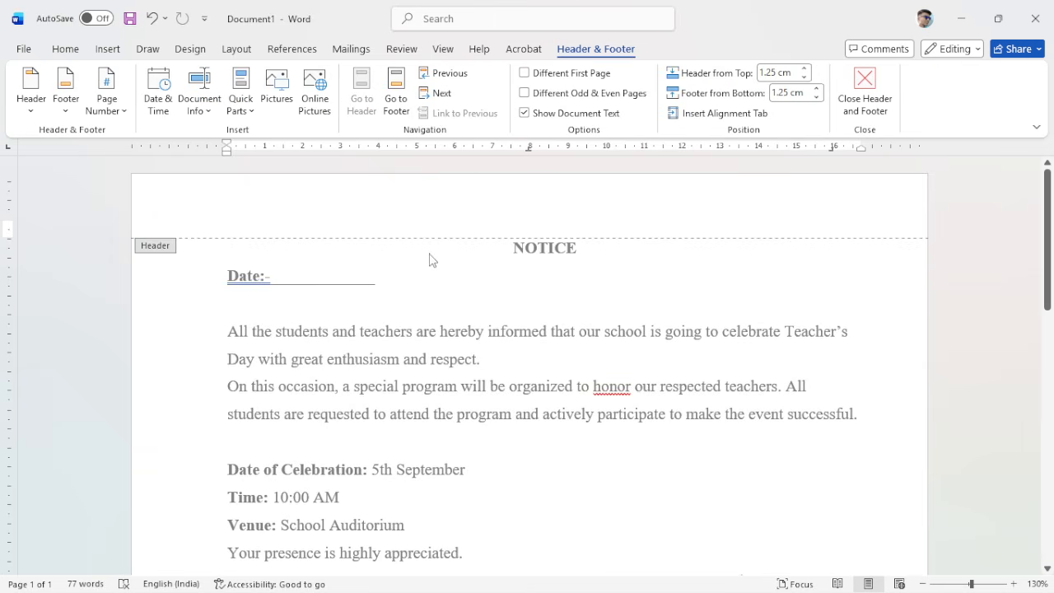
double_click(485, 245)
click(490, 241)
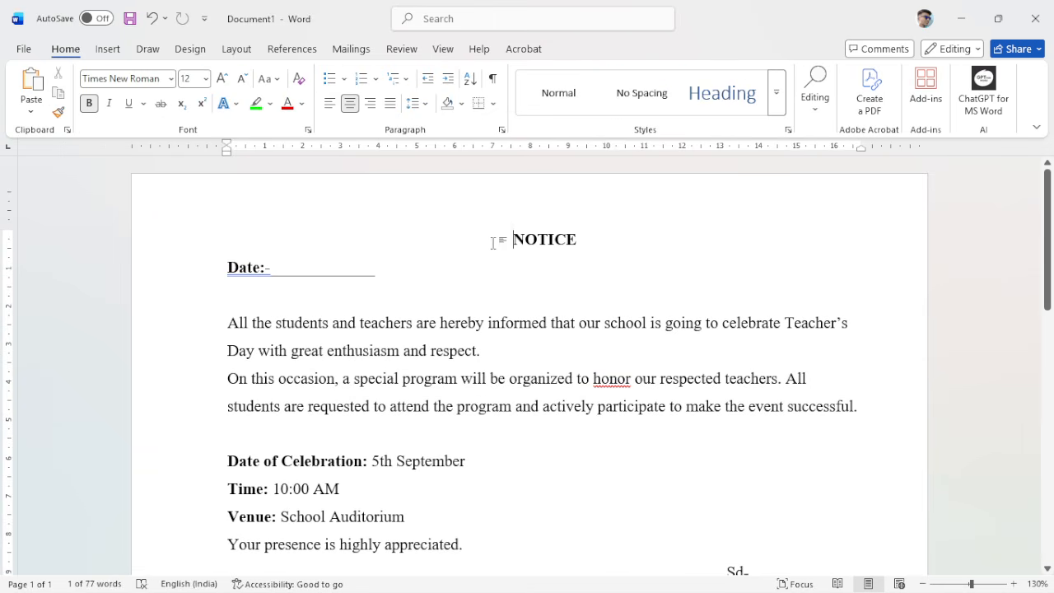
key(Return)
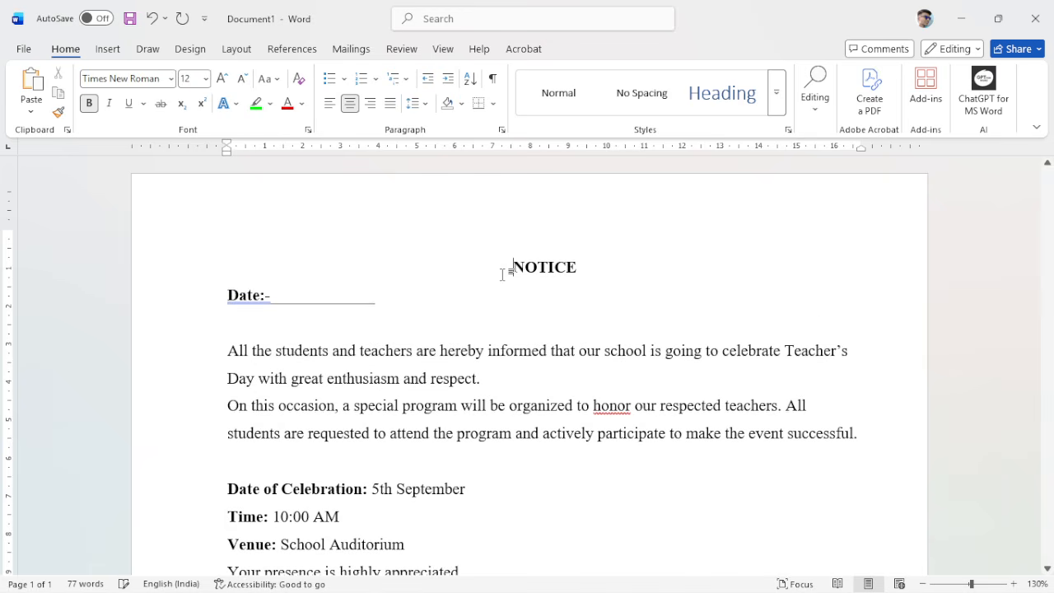
key(Return)
Enter "Islampur high school (h S)" as the school name on the blank line above the NOTICE heading
click(498, 248)
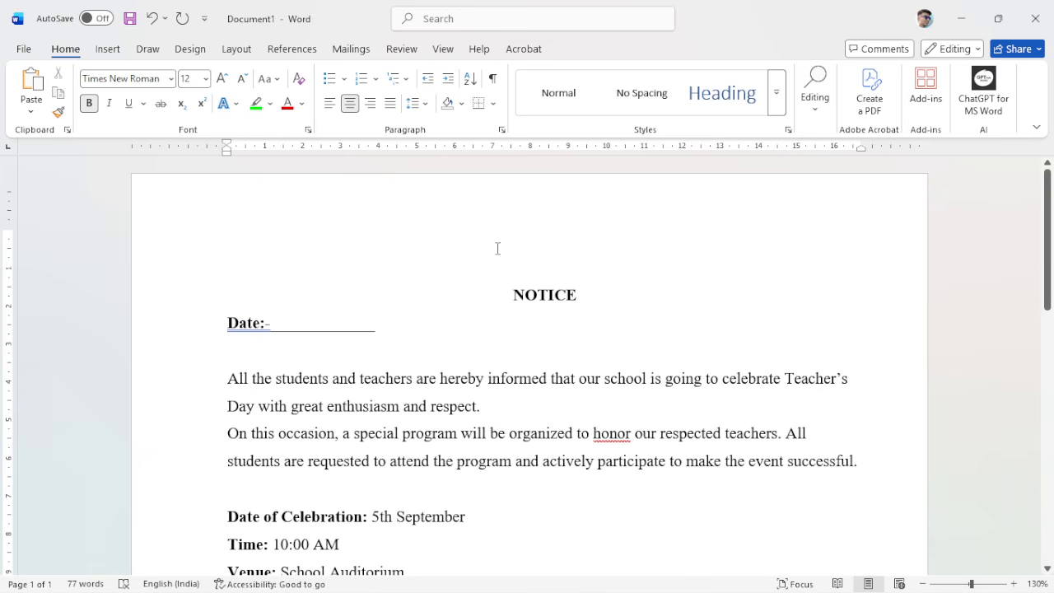
text(Is)
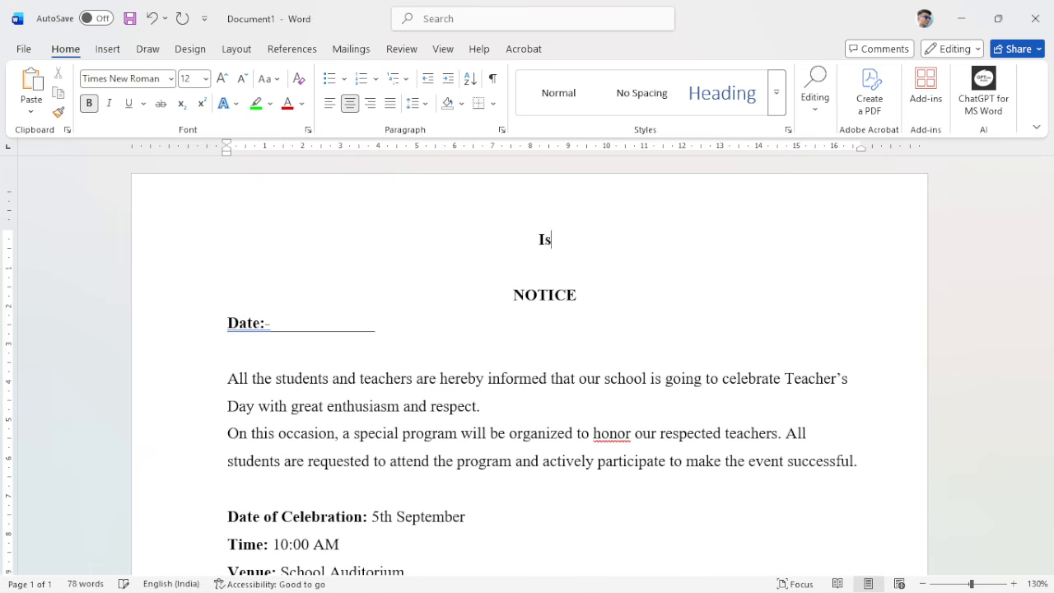
text(lampur high sc)
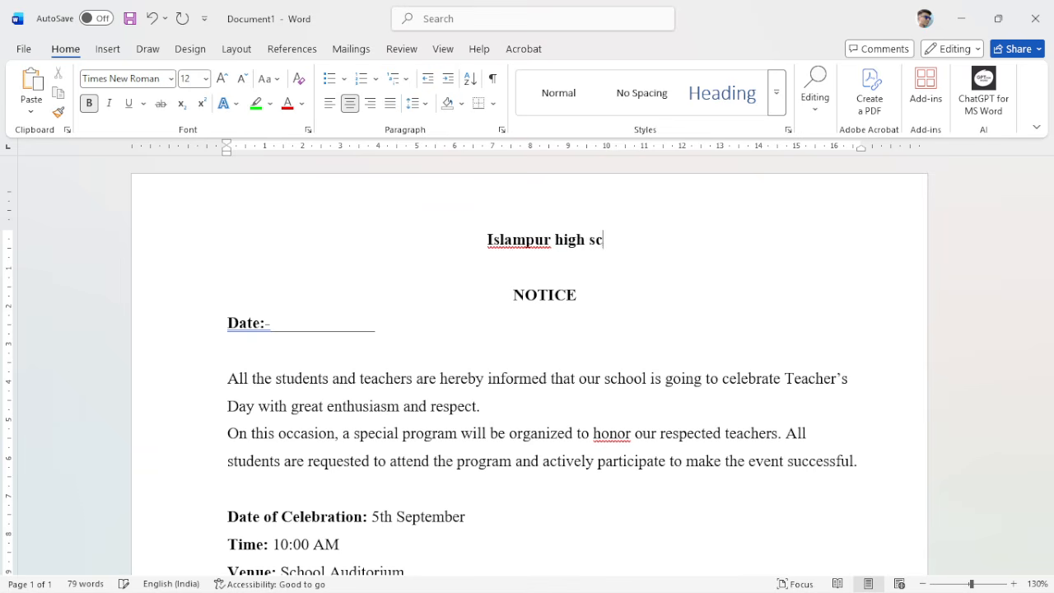
text(hool)
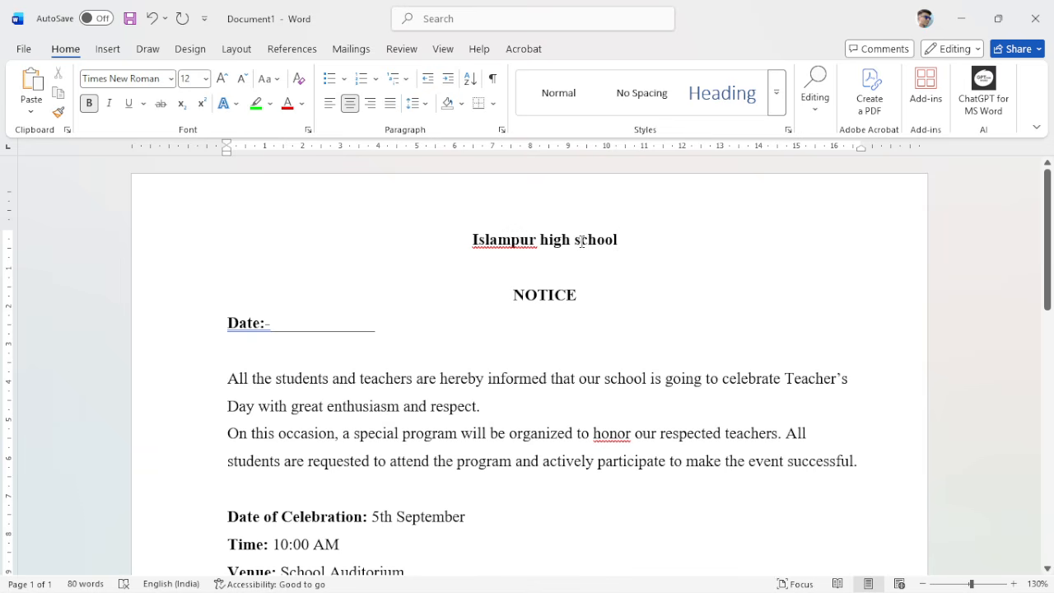
text((hs0)
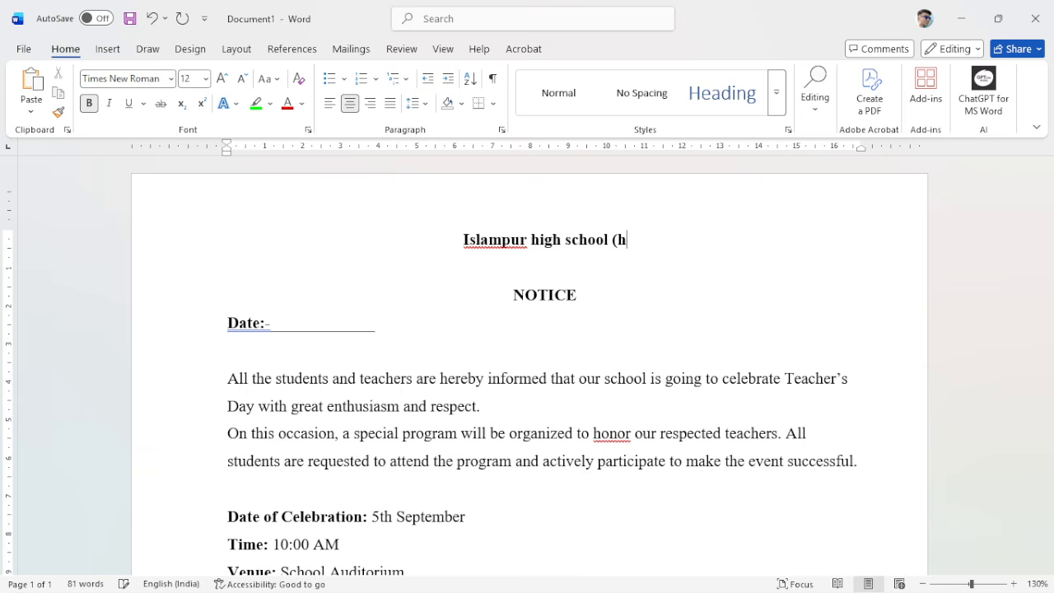
key(BackSpace)
key(BackSpace)
text(S)
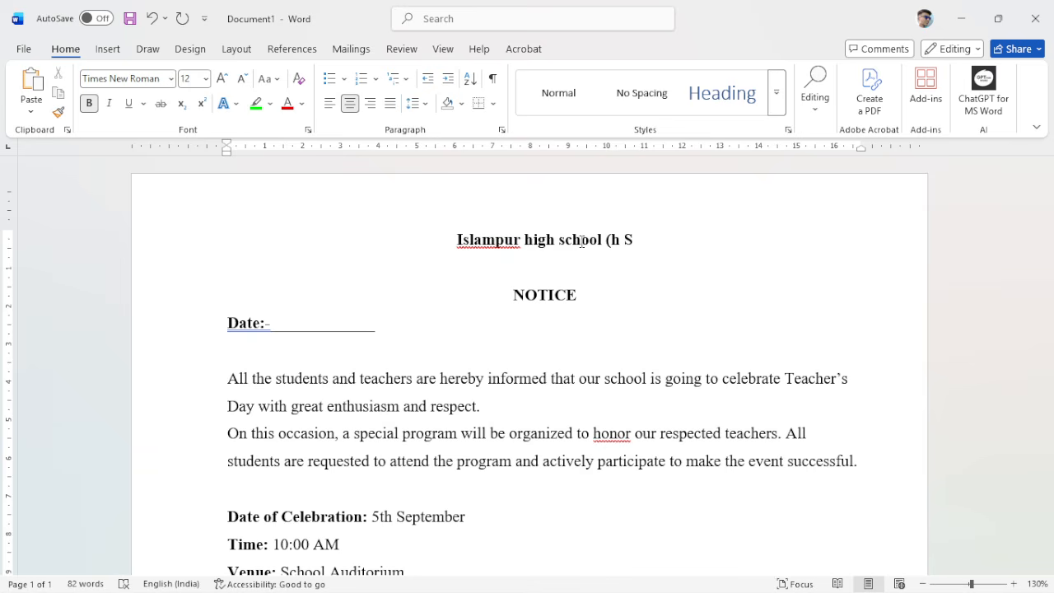
text())
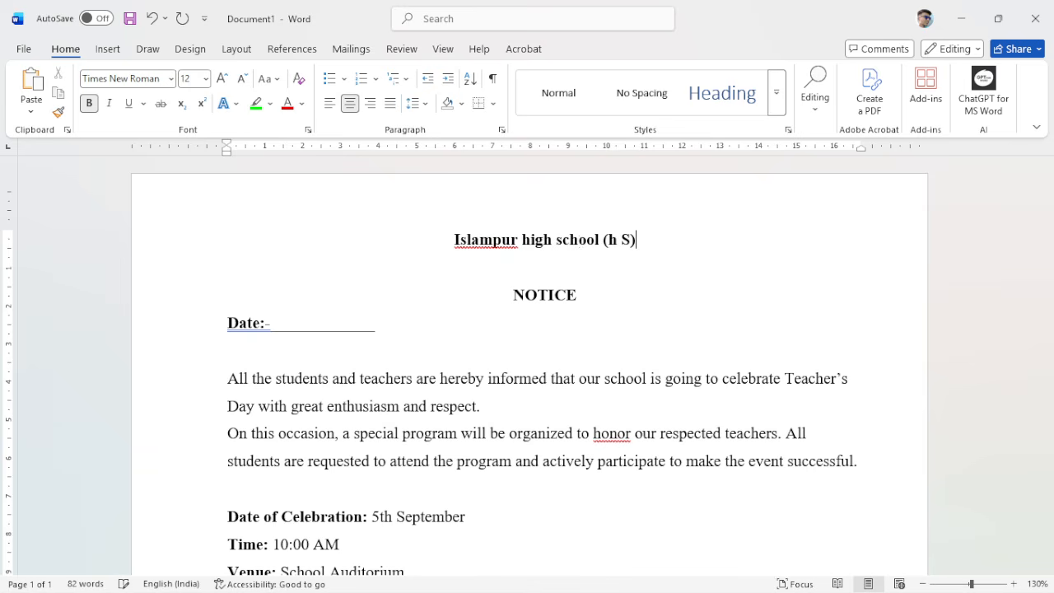
Change the case of the school name line to Capitalize Each Word
triple_click(593, 243)
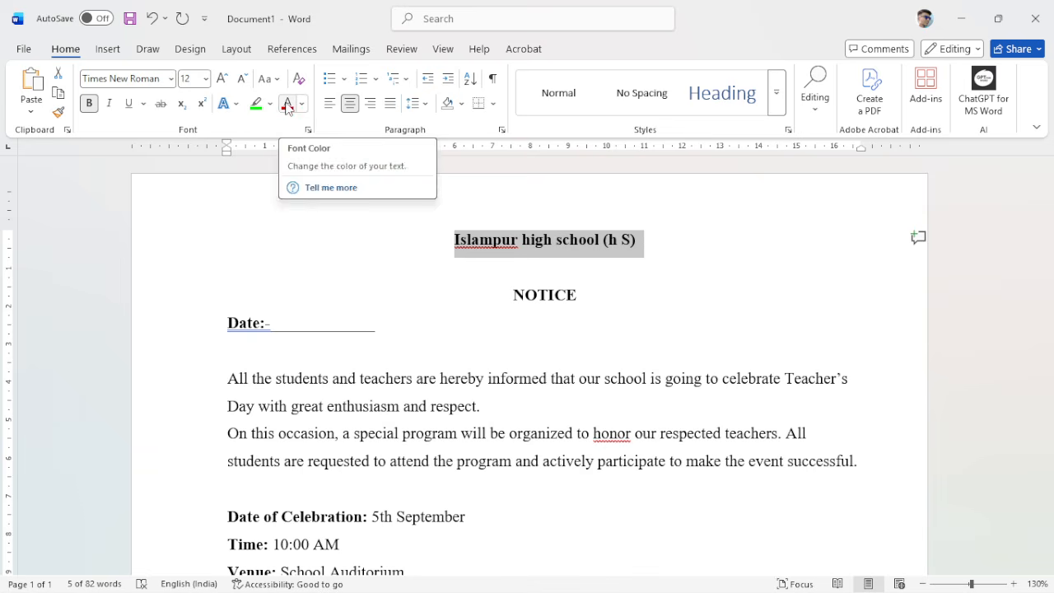
click(278, 83)
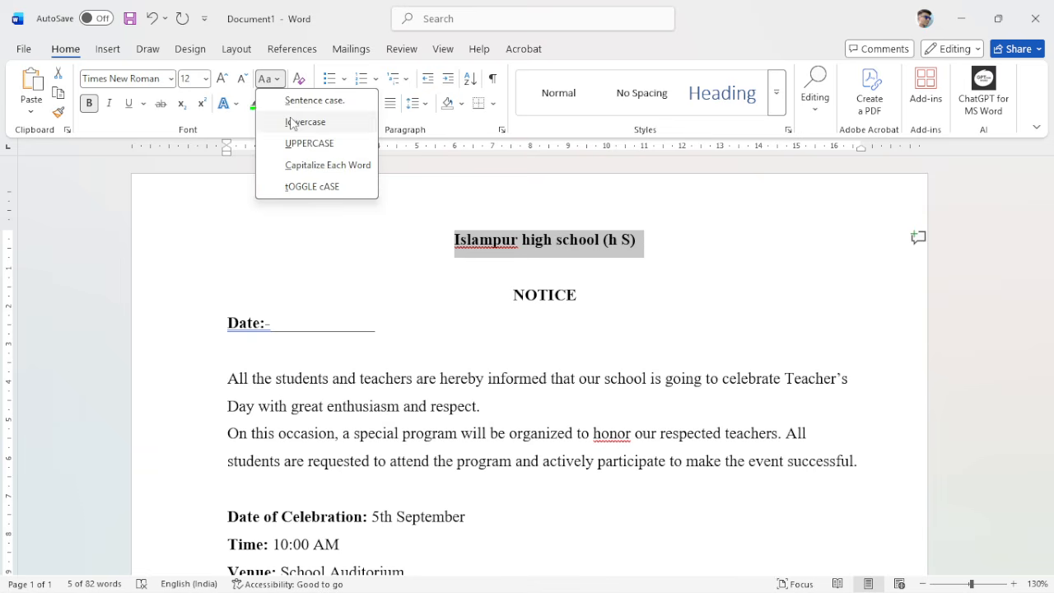
click(324, 166)
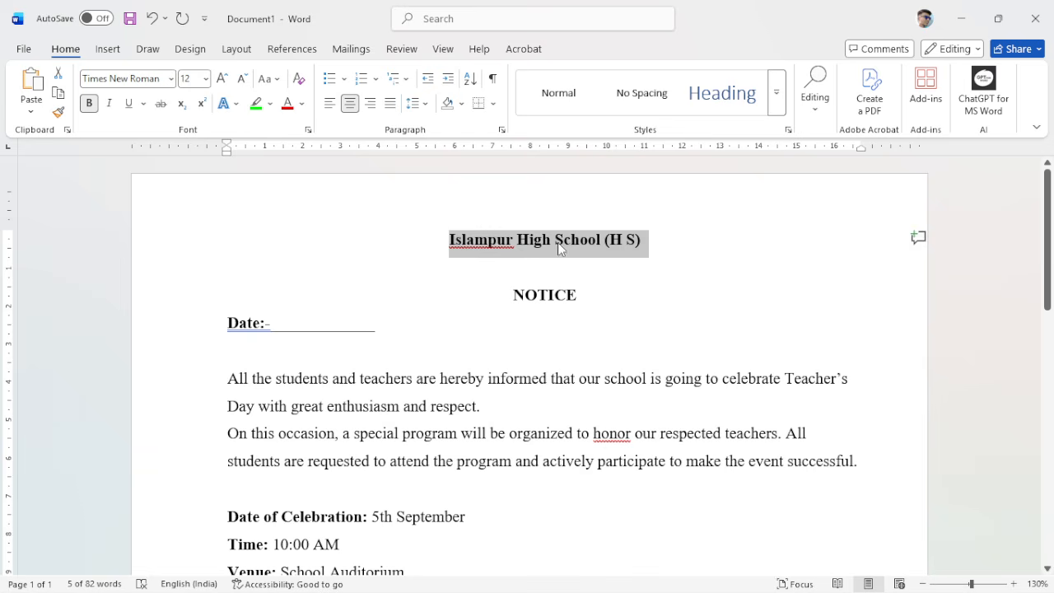
click(581, 240)
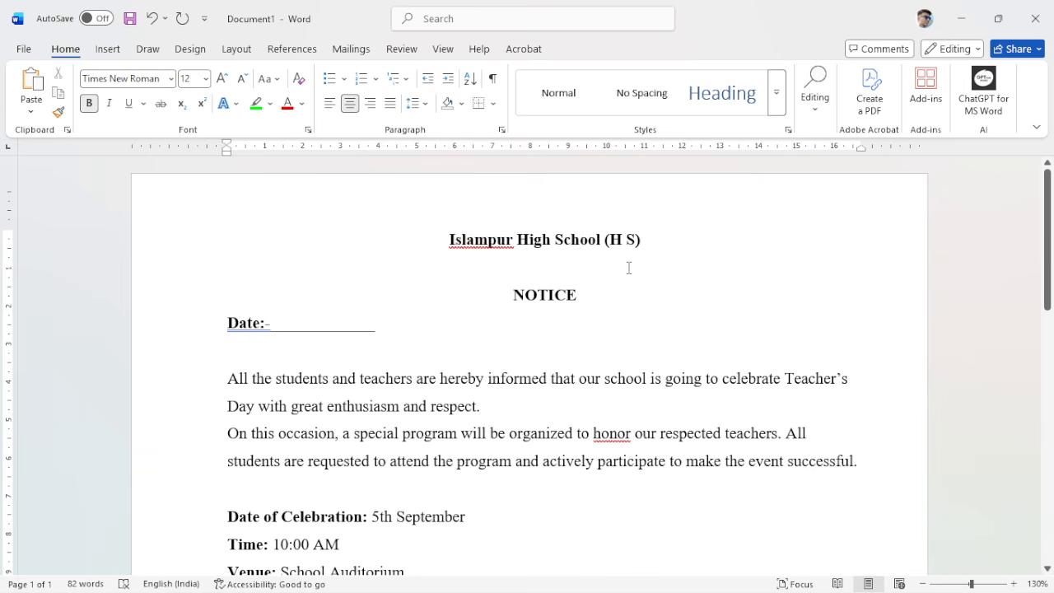
Correct the spelling of "honor" to "honour" in the paragraph beginning "On this occasion"
scroll(629, 268, down, 3)
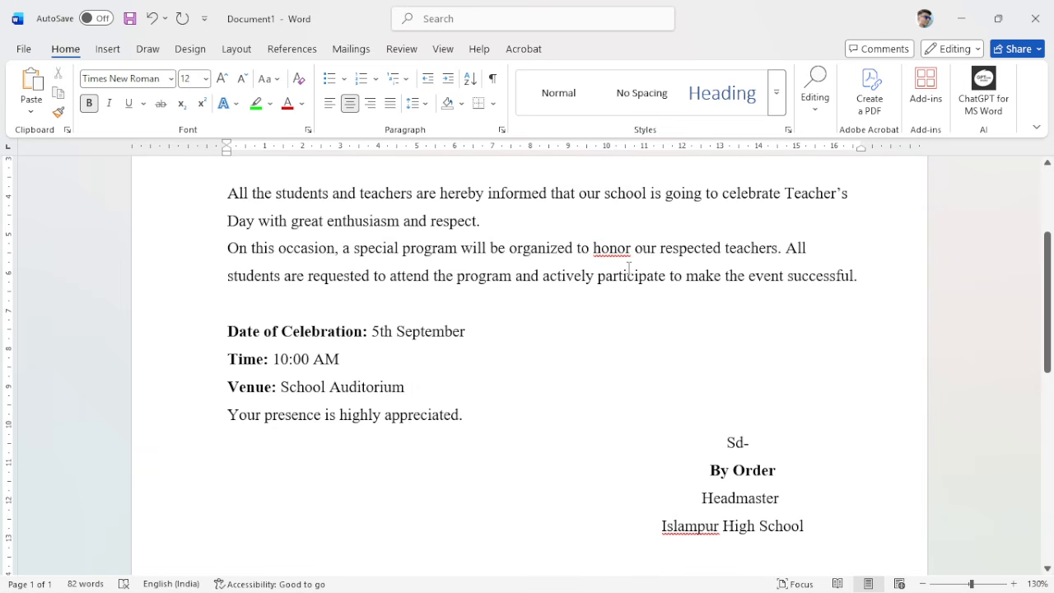
scroll(628, 267, down, 3)
scroll(626, 280, up, 6)
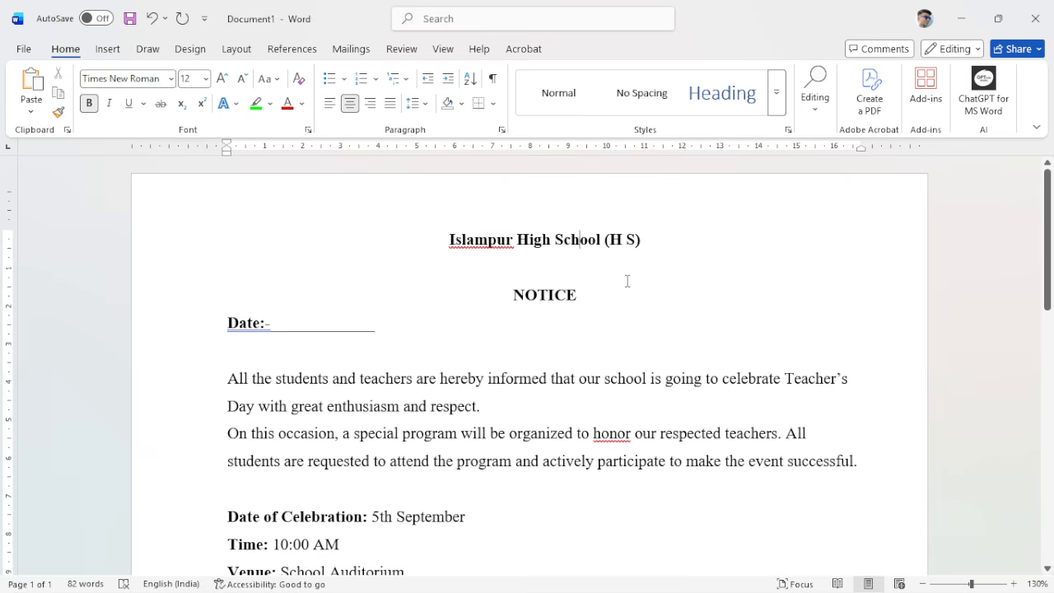
click(630, 435)
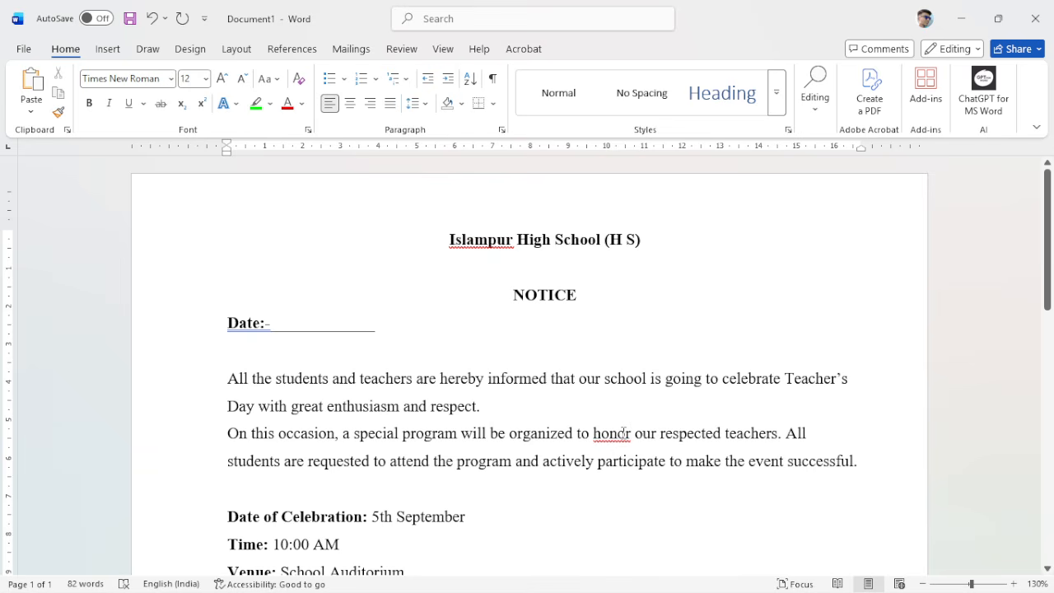
text(u)
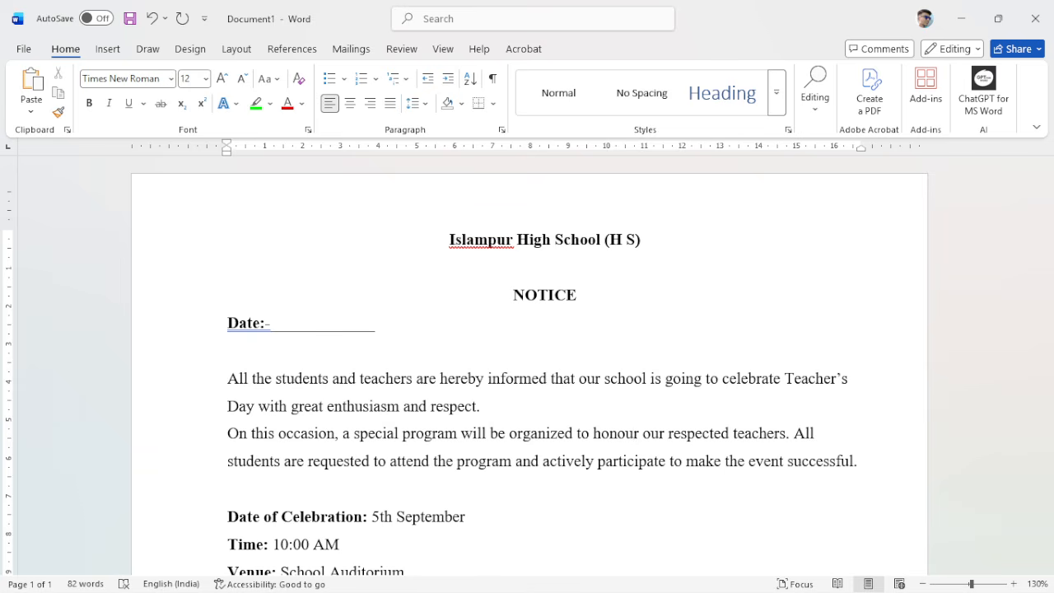
click(653, 489)
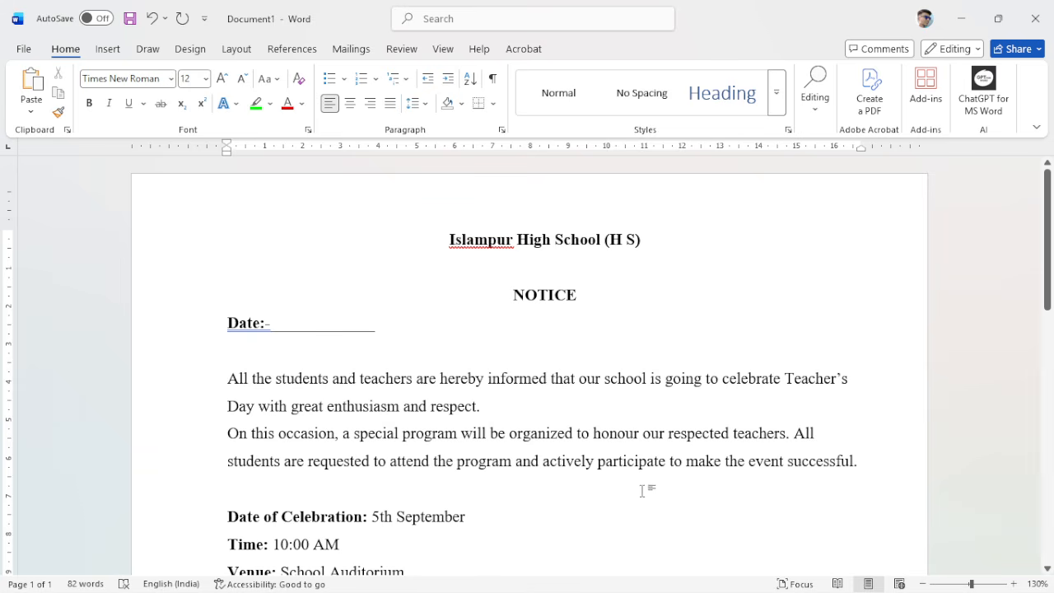
scroll(588, 456, down, 3)
scroll(586, 457, up, 3)
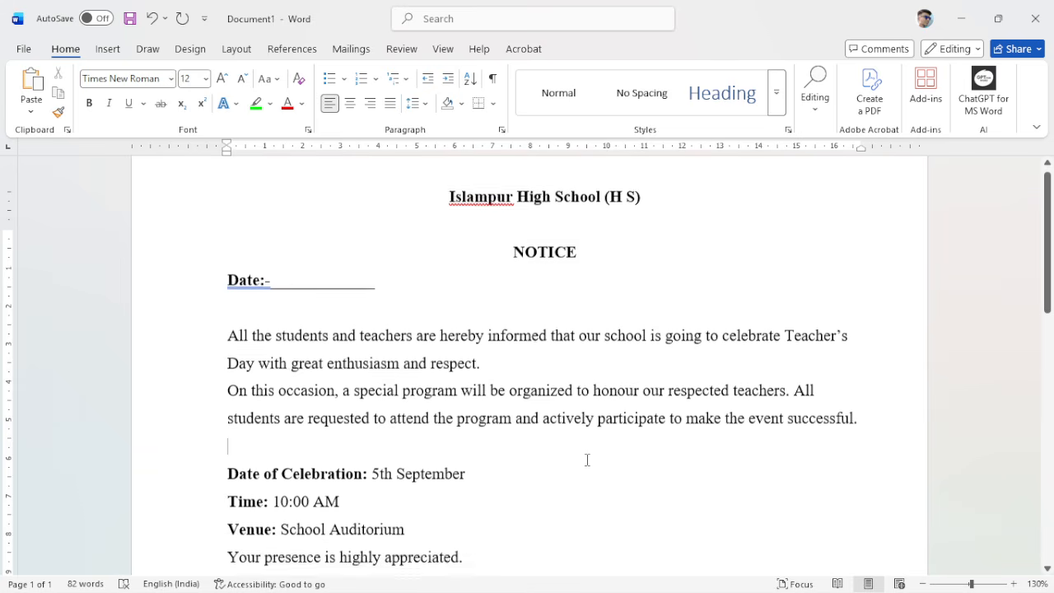
Delete the hyphen after the "Date:" label, keeping the underlined blank
click(504, 252)
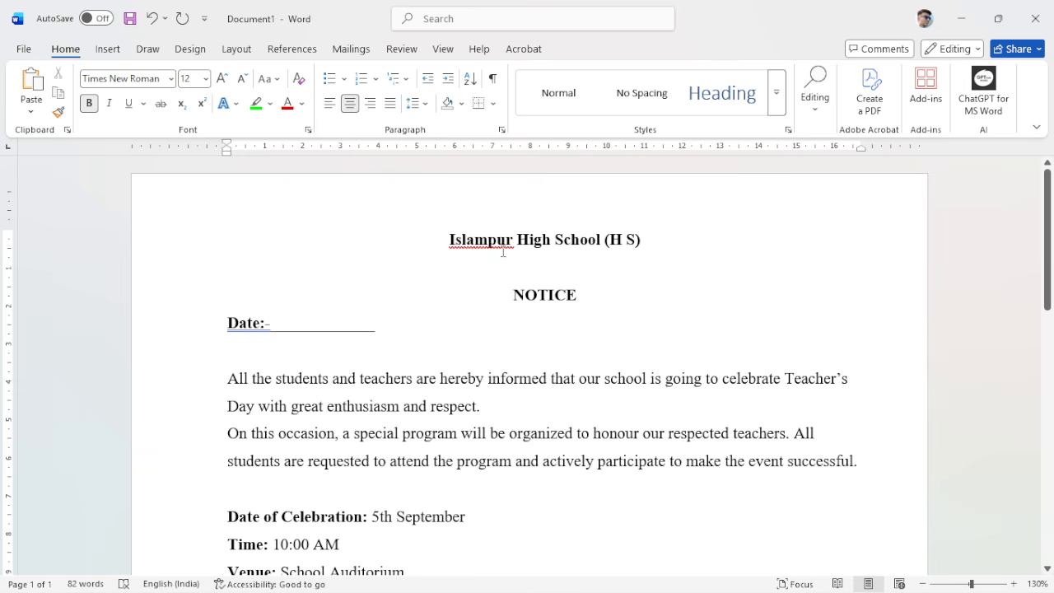
scroll(531, 346, down, 5)
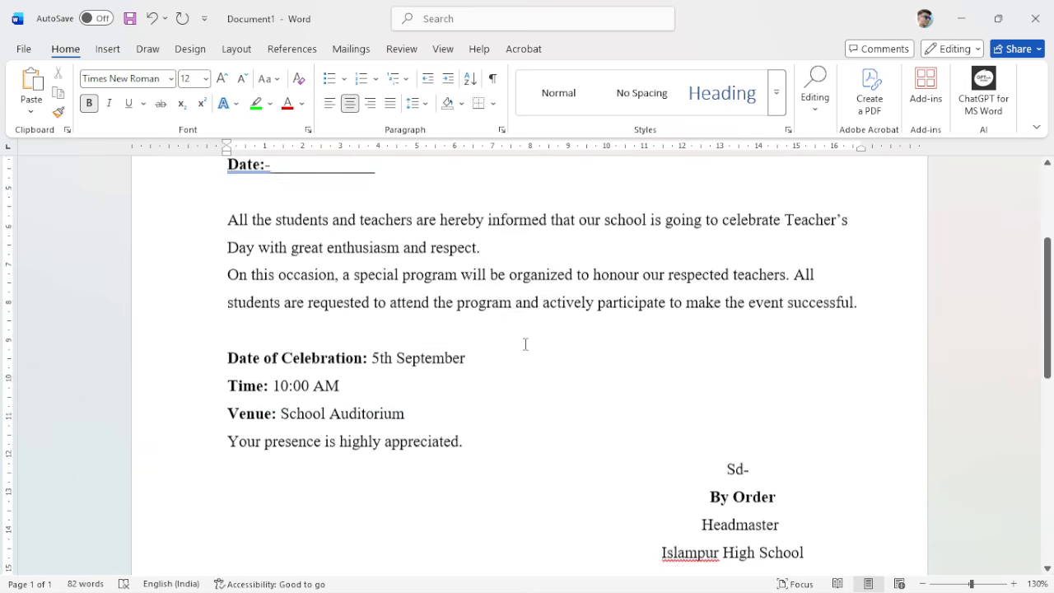
scroll(676, 304, up, 5)
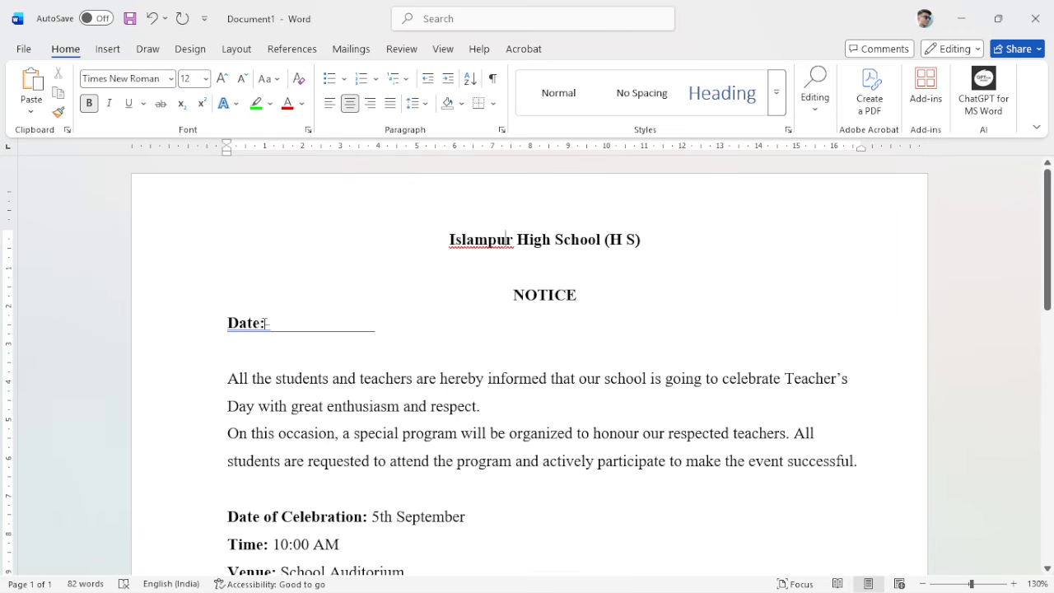
click(265, 321)
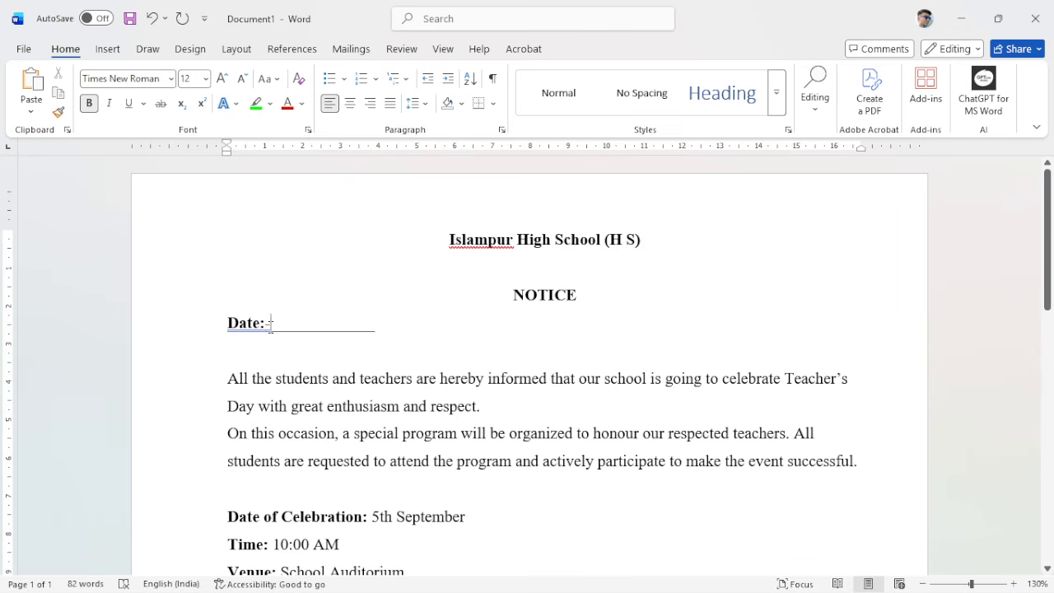
key(BackSpace)
click(392, 327)
scroll(437, 393, down, 7)
scroll(437, 393, up, 7)
Examine the notice's print preview and the list of available printers, then return to the document
click(25, 49)
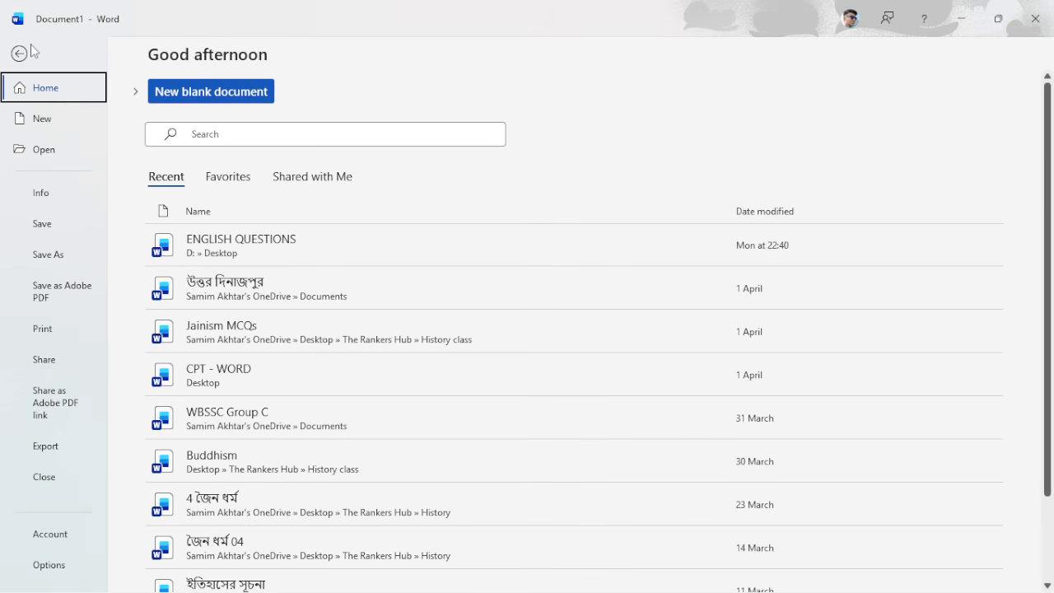
click(54, 336)
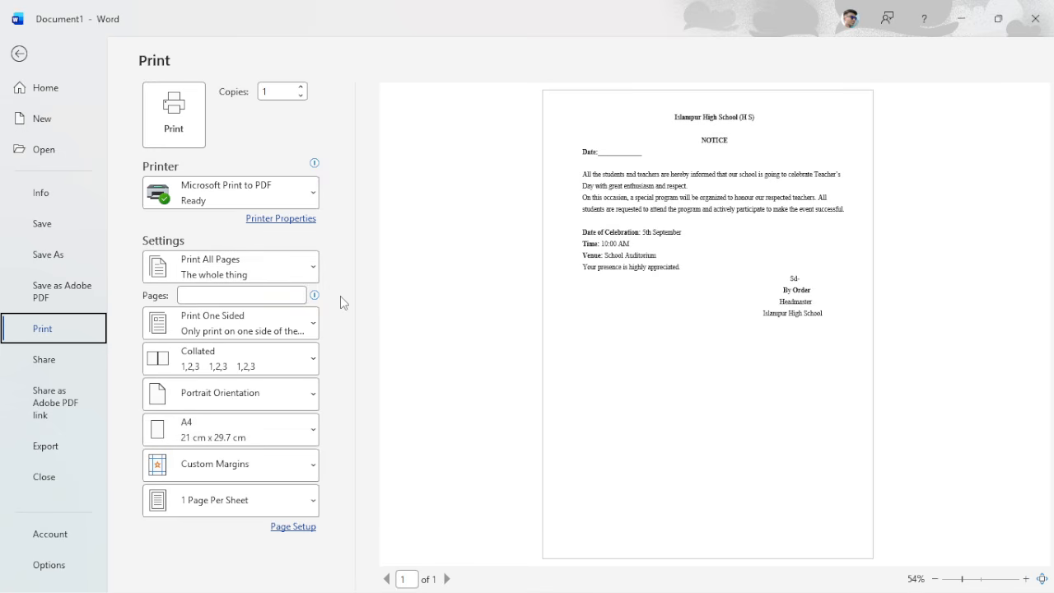
click(300, 192)
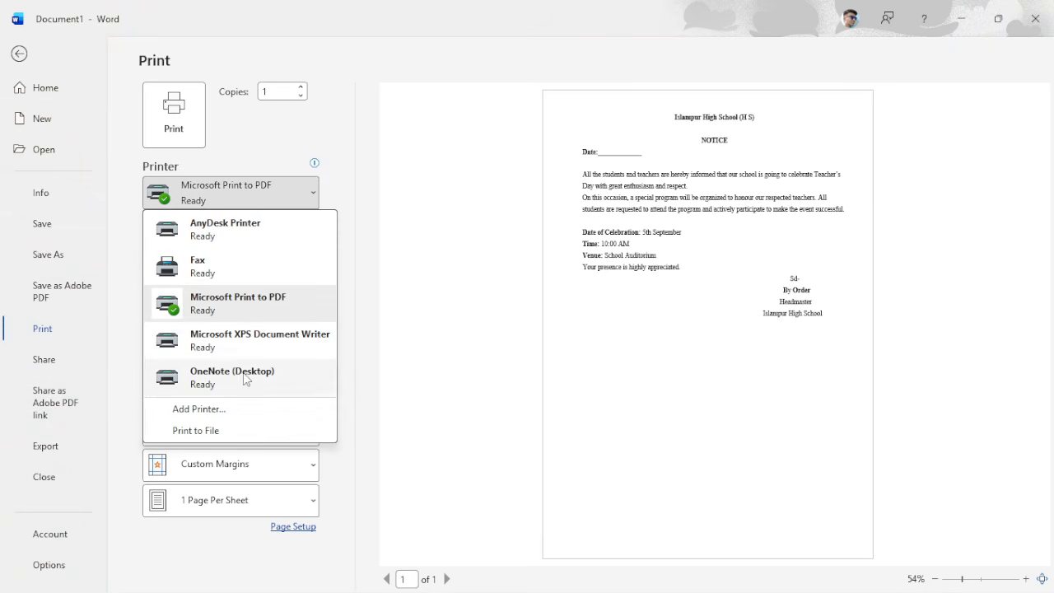
click(243, 205)
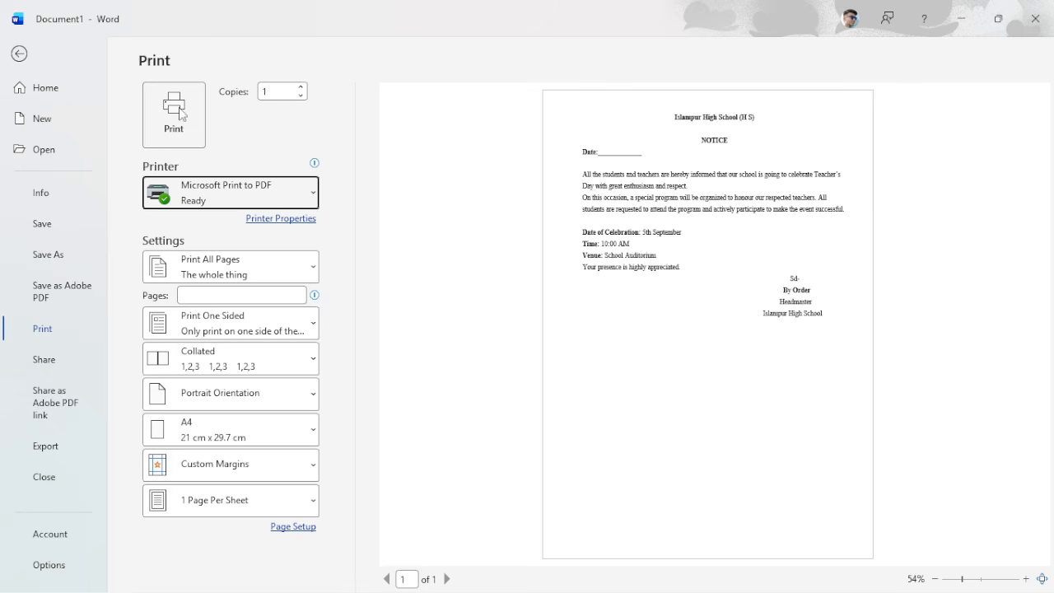
click(25, 59)
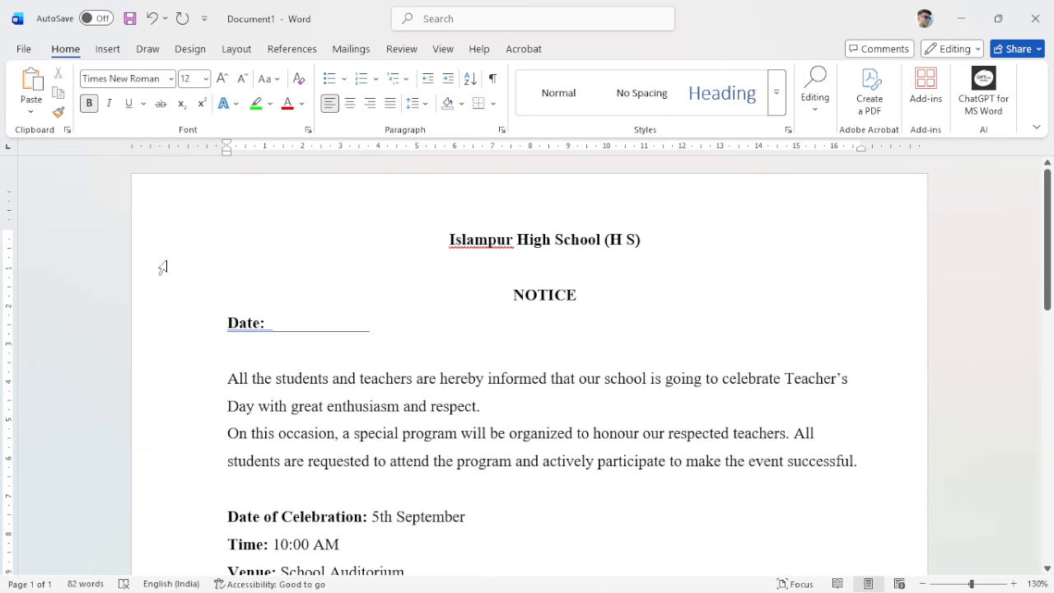
key(ctrl+p)
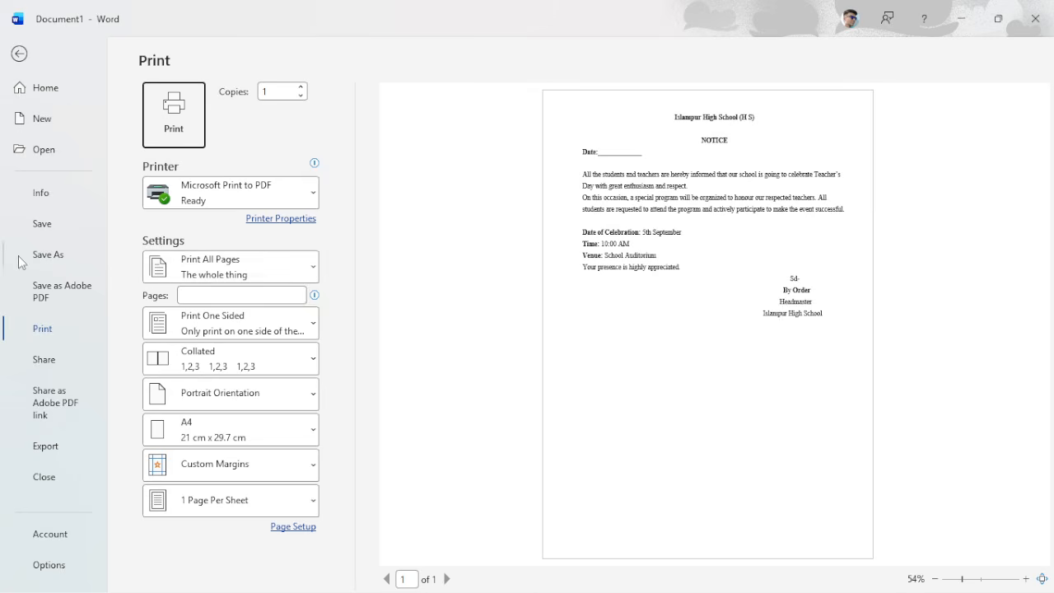
click(11, 53)
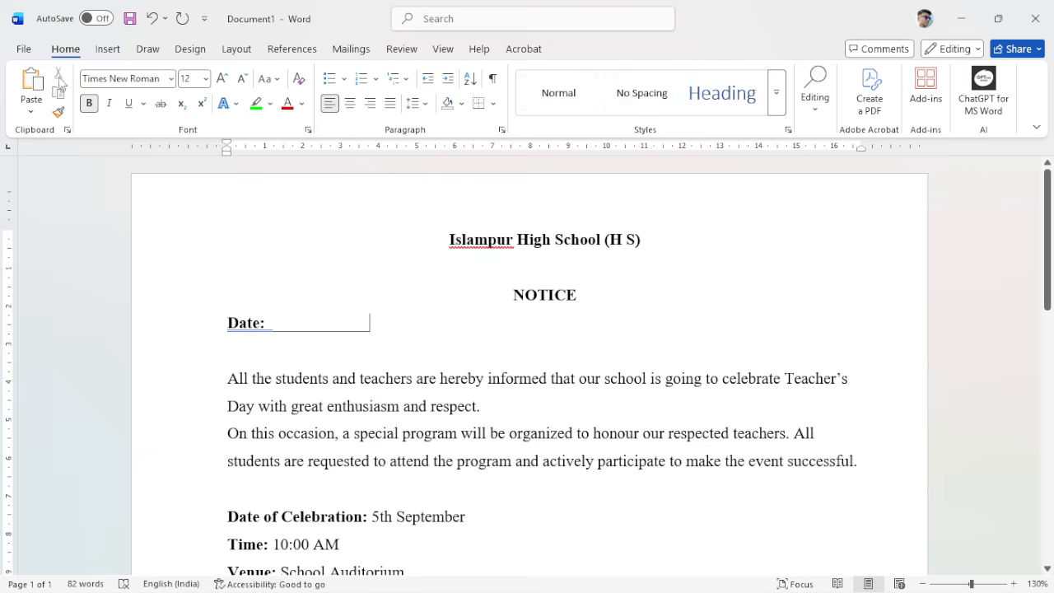
Save the notice as a PDF named "Notice" in the Documents folder on this PC
click(32, 50)
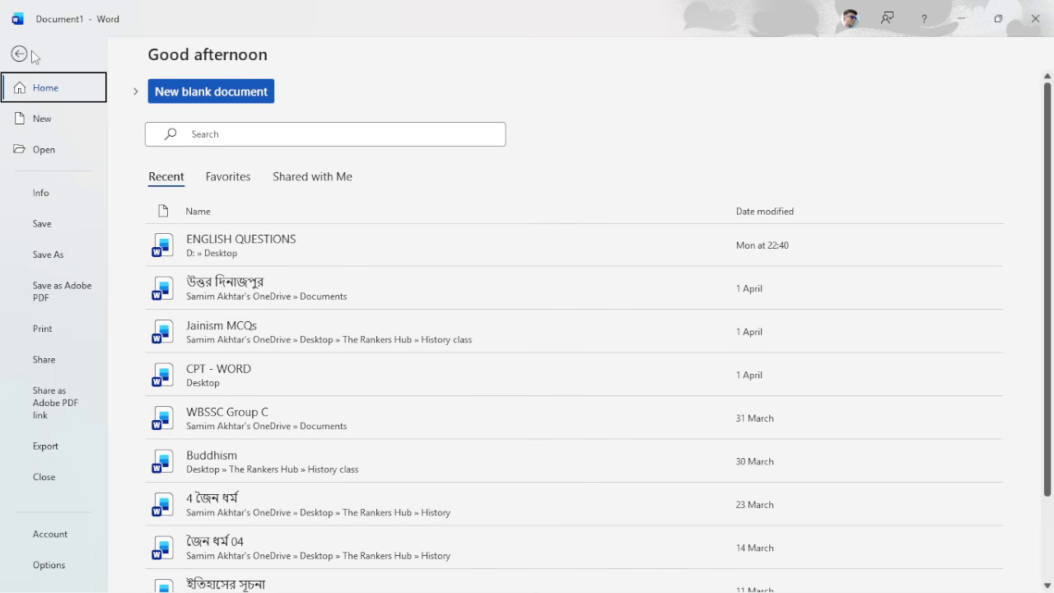
click(53, 255)
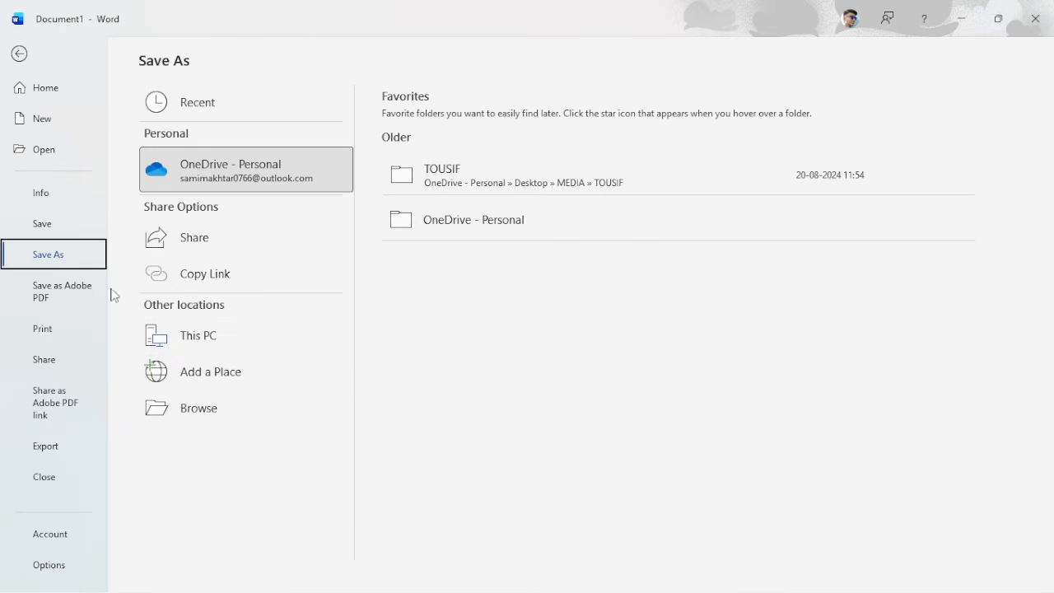
click(183, 340)
click(183, 339)
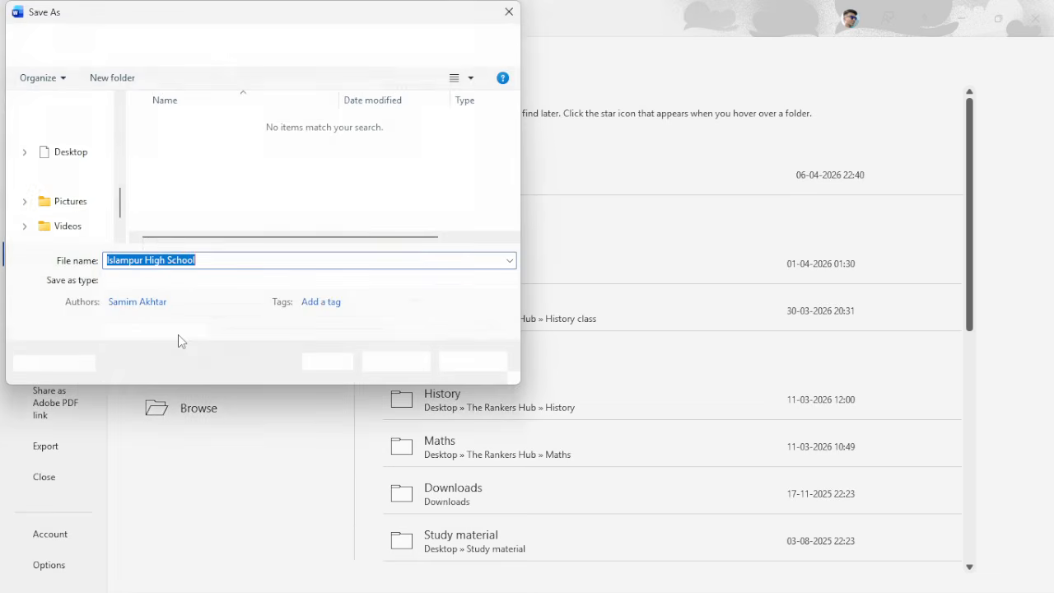
click(160, 280)
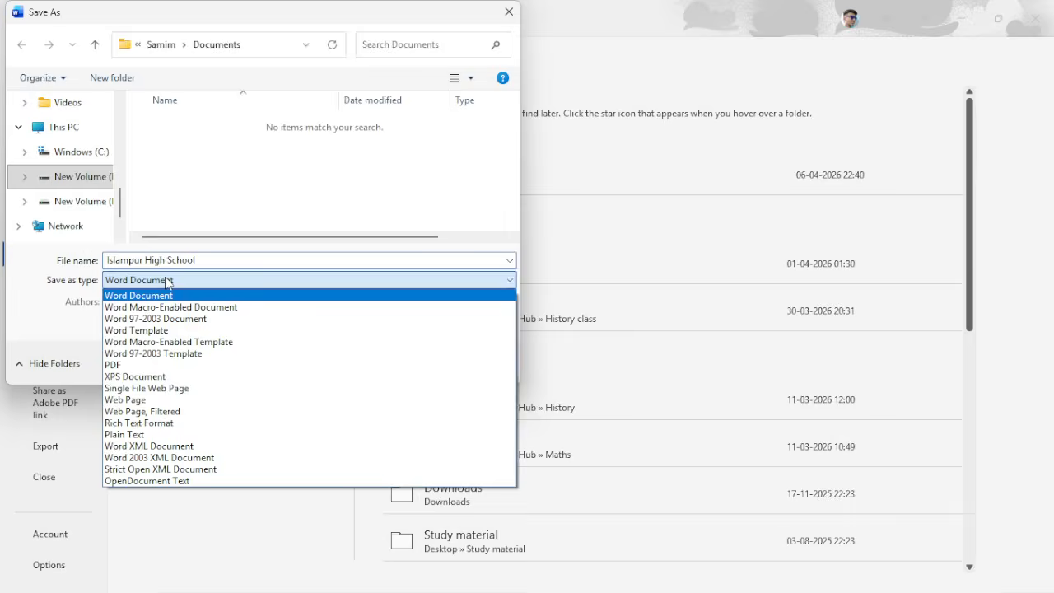
click(123, 365)
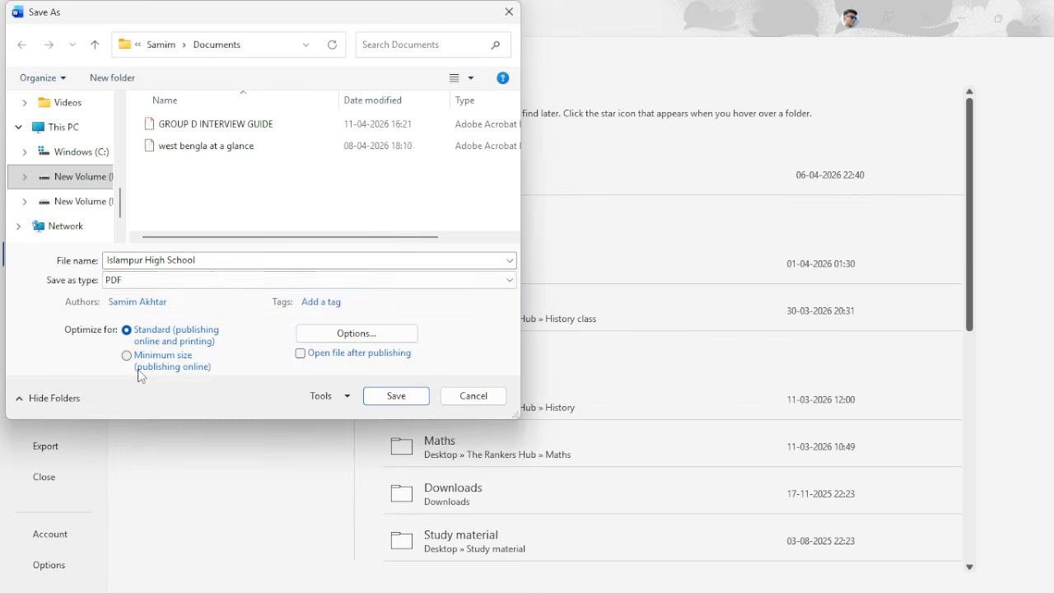
click(220, 262)
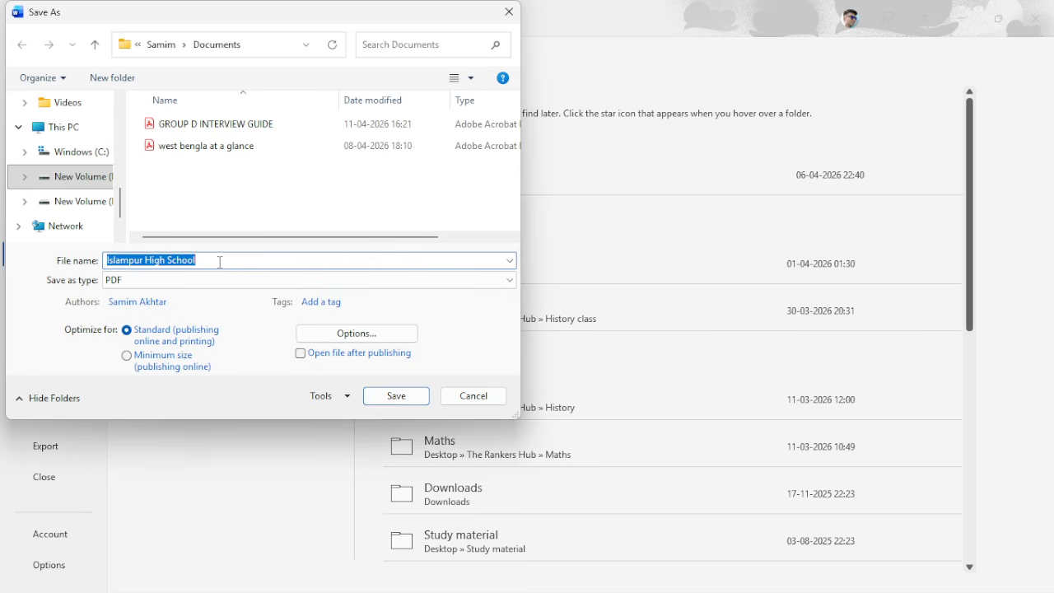
text(Noticew)
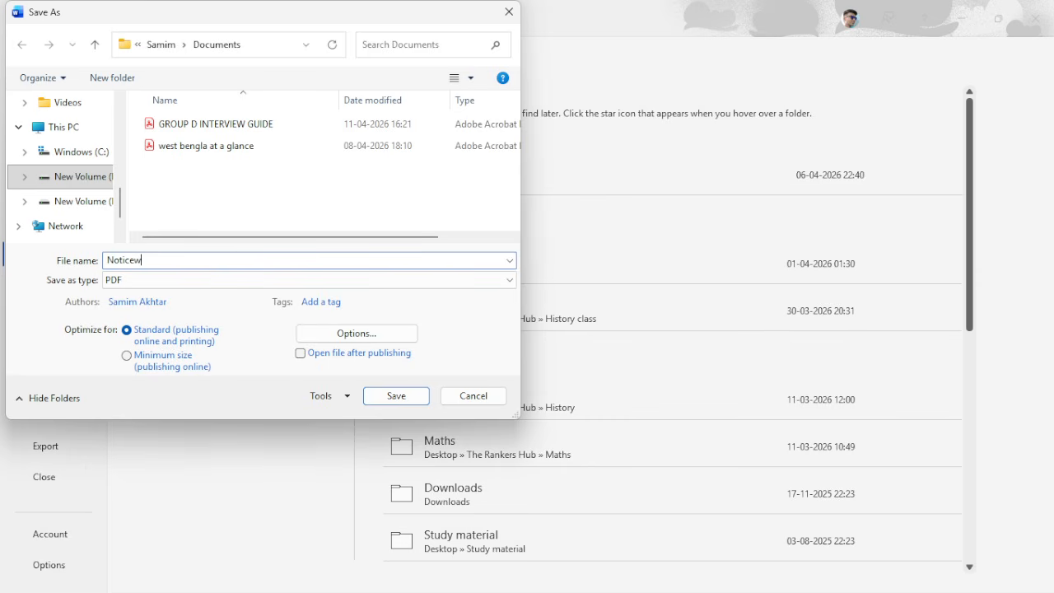
key(BackSpace)
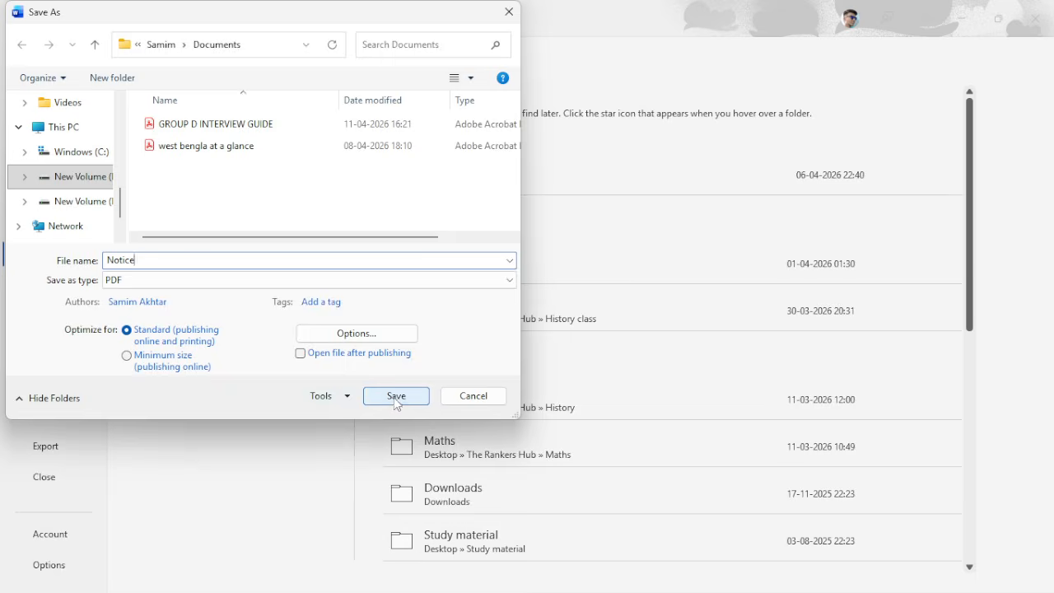
click(394, 404)
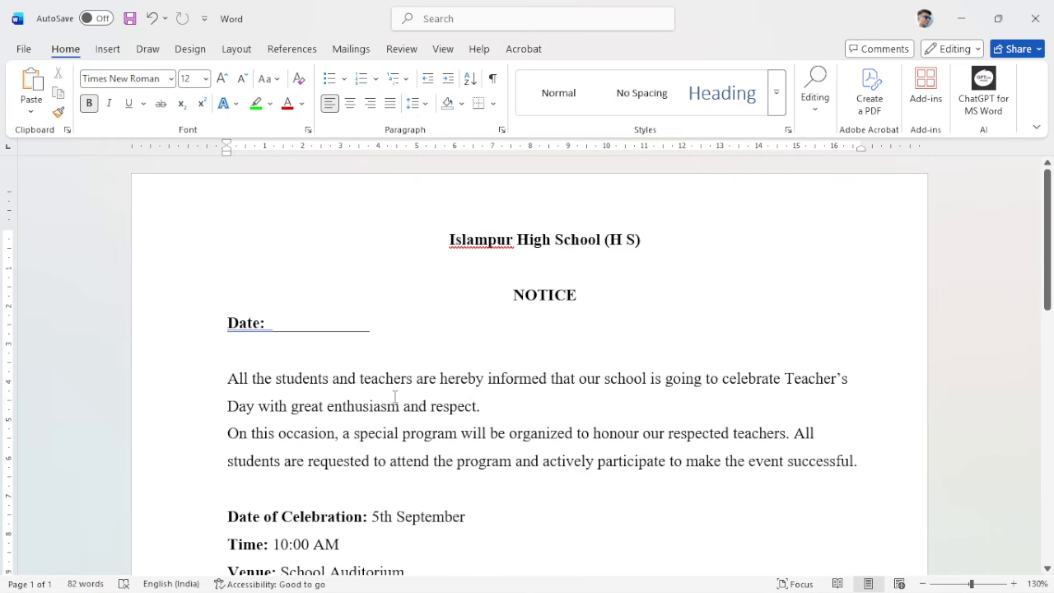
Switch to Adobe Acrobat to review Notice.pdf with the All tools pane hidden, and close the PDF
click(962, 20)
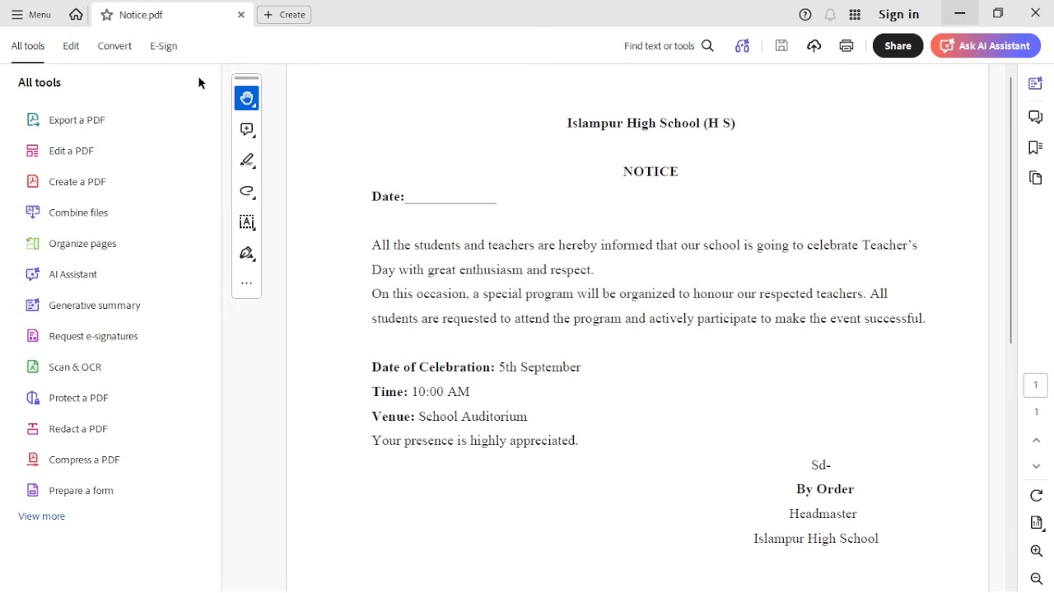
click(200, 83)
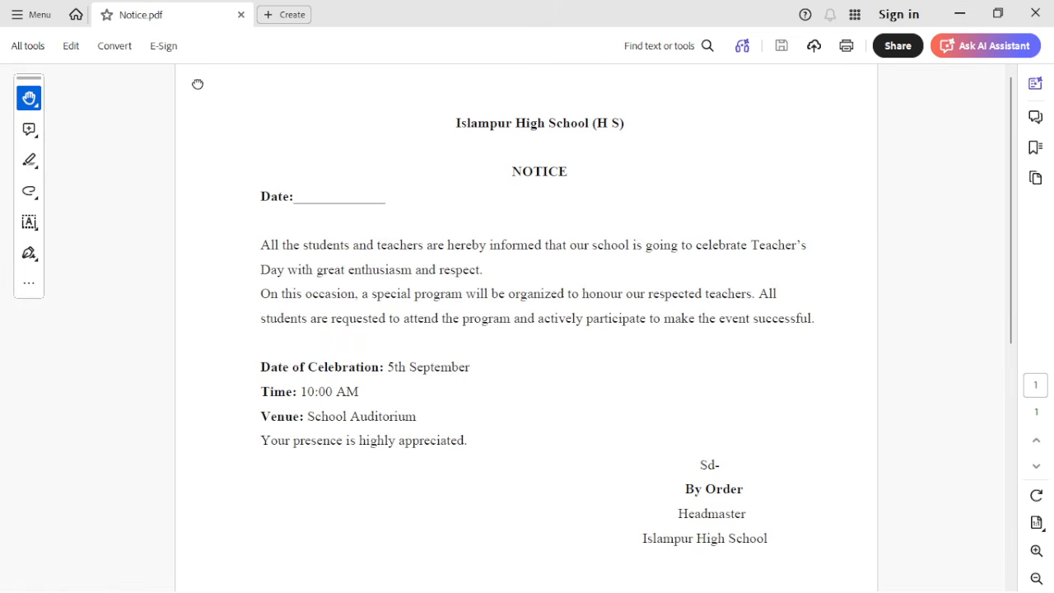
click(1036, 13)
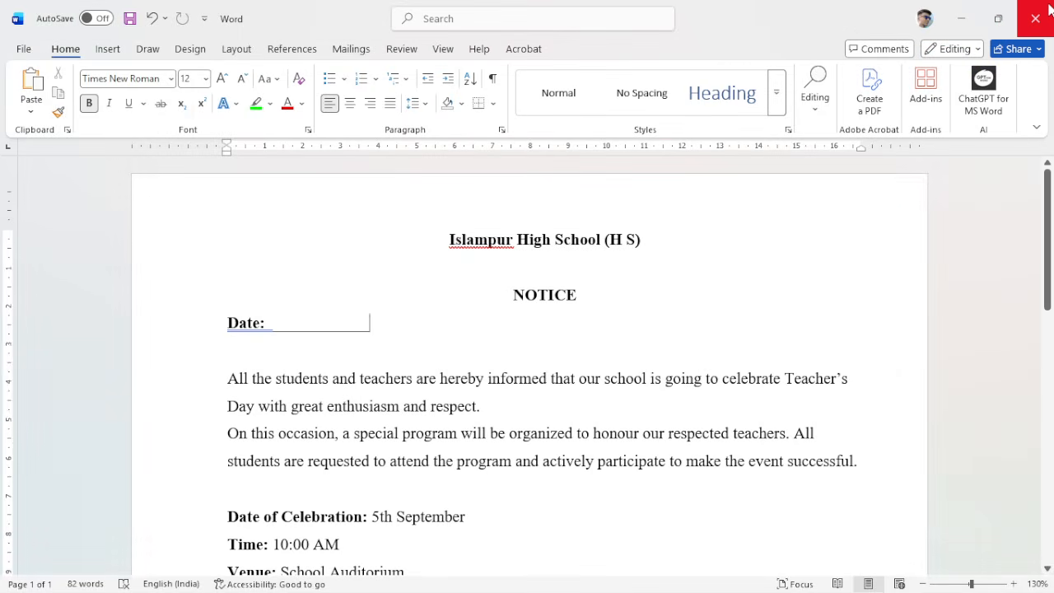
Close the notice document in Word without saving it as a .docx file
click(1050, 10)
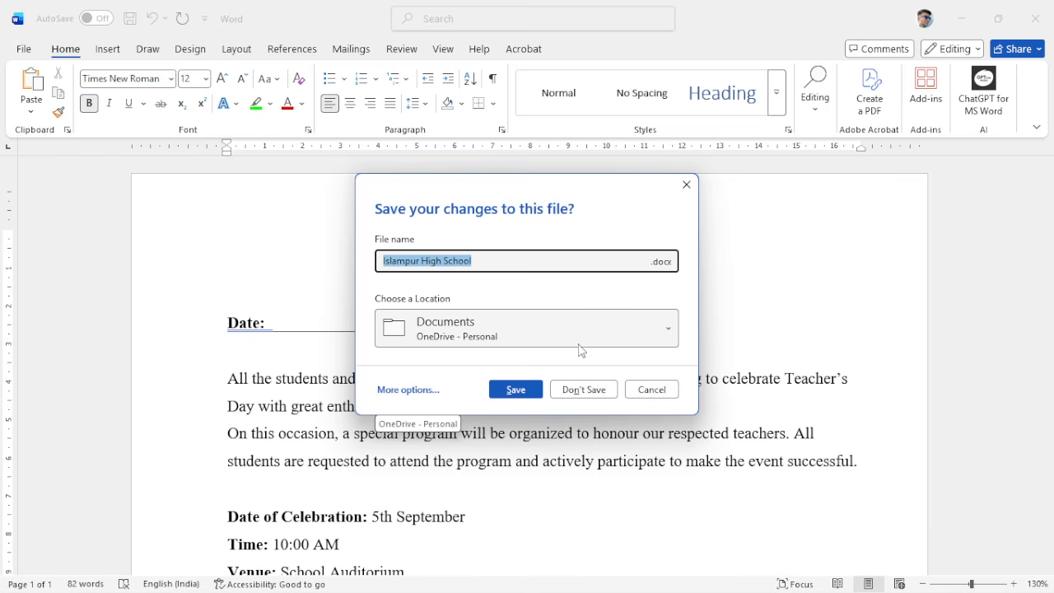
click(576, 389)
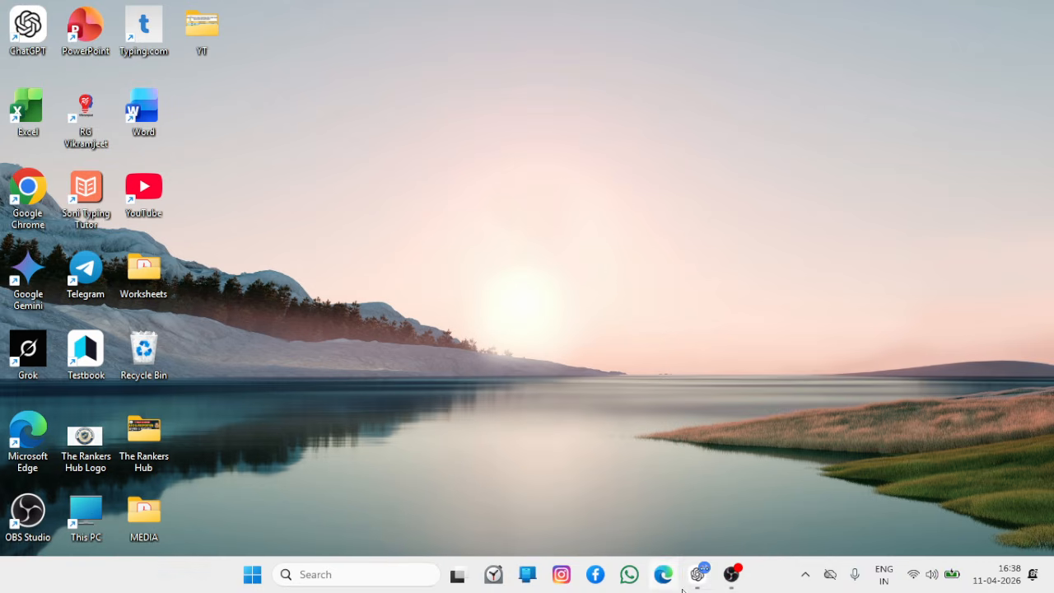
mouse_move(721, 584)
click(709, 476)
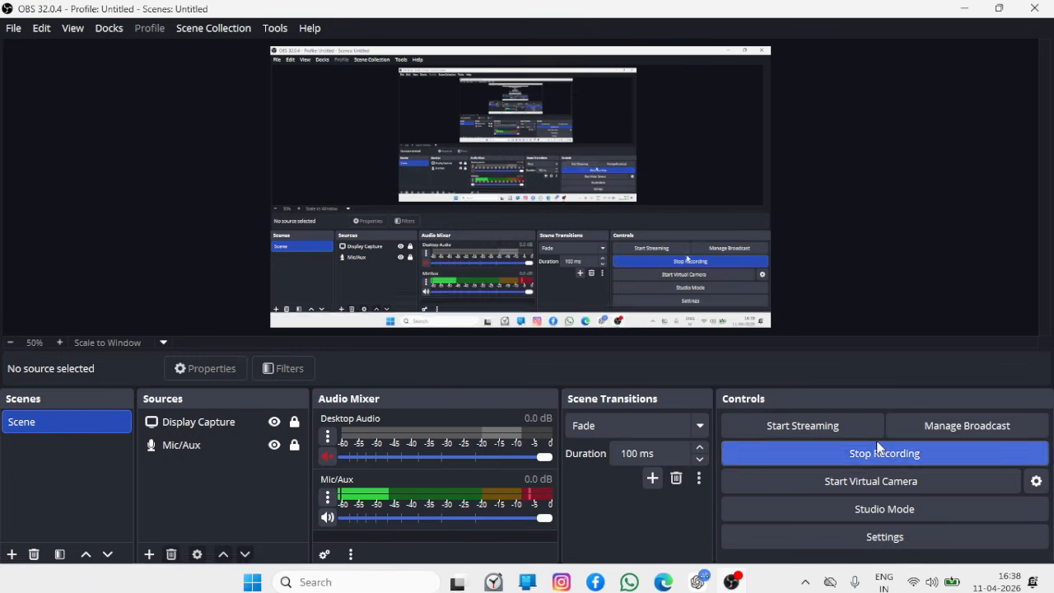